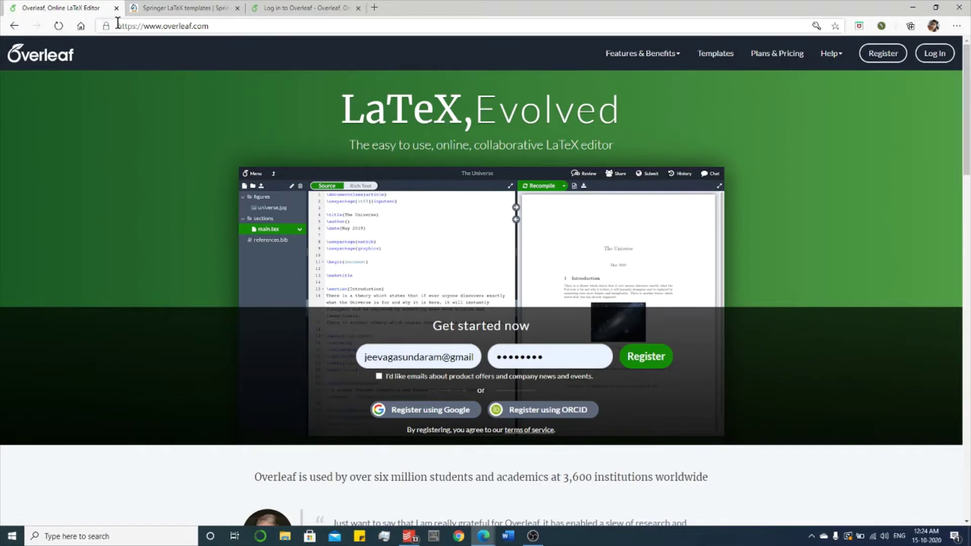
Select the current page address in the browser's address bar
left_click_drag(118, 23, 217, 23)
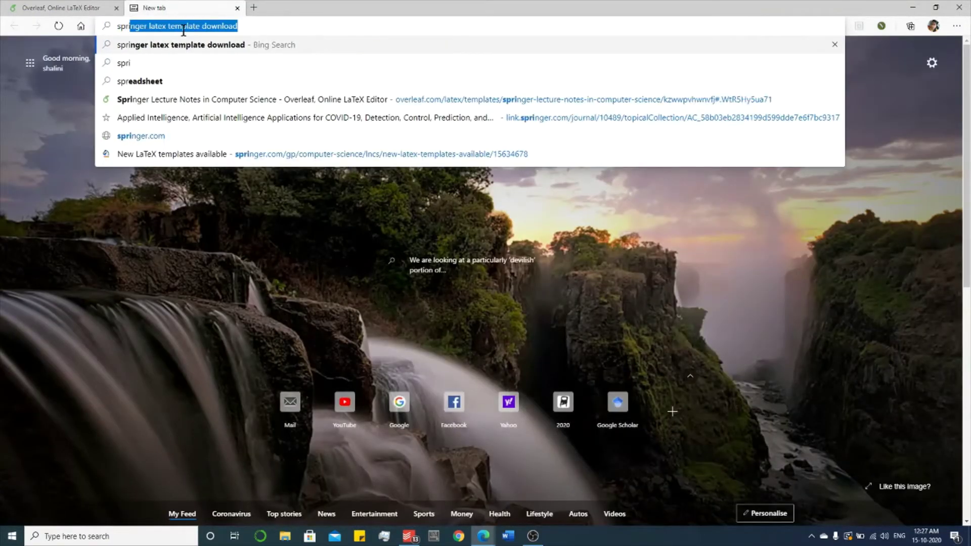
Search Bing for a Springer LaTeX template download and open Springer's LaTeX Templates page
left_click(184, 47)
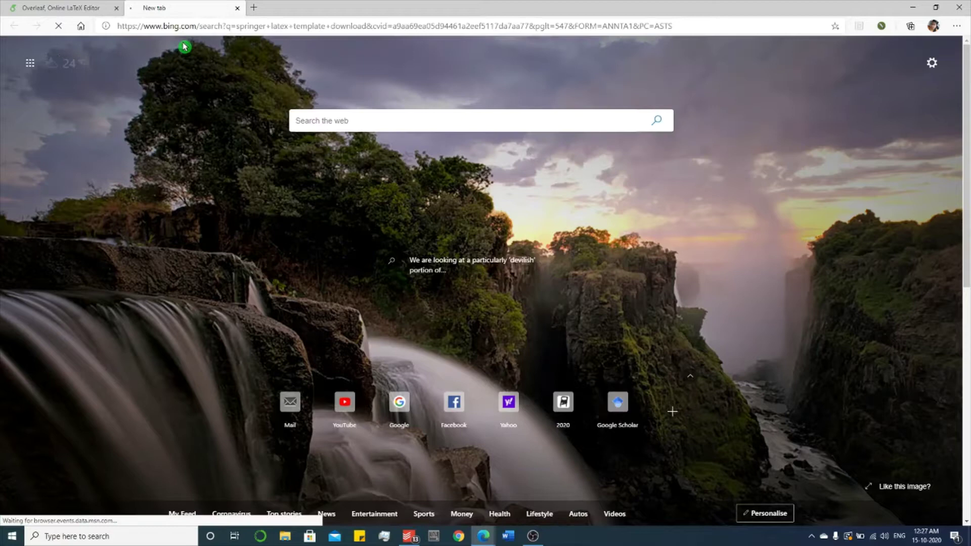
scroll(357, 329, "down", 3)
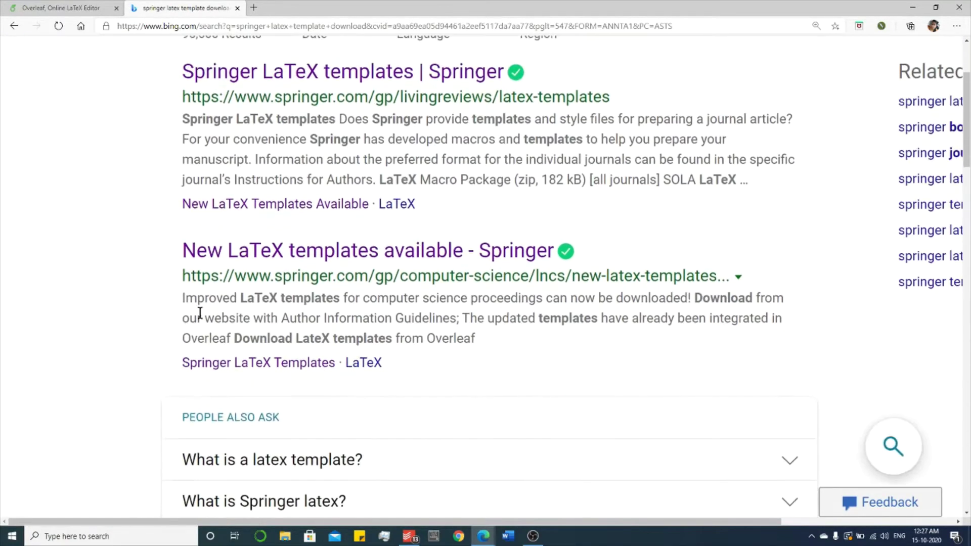
left_click(307, 364)
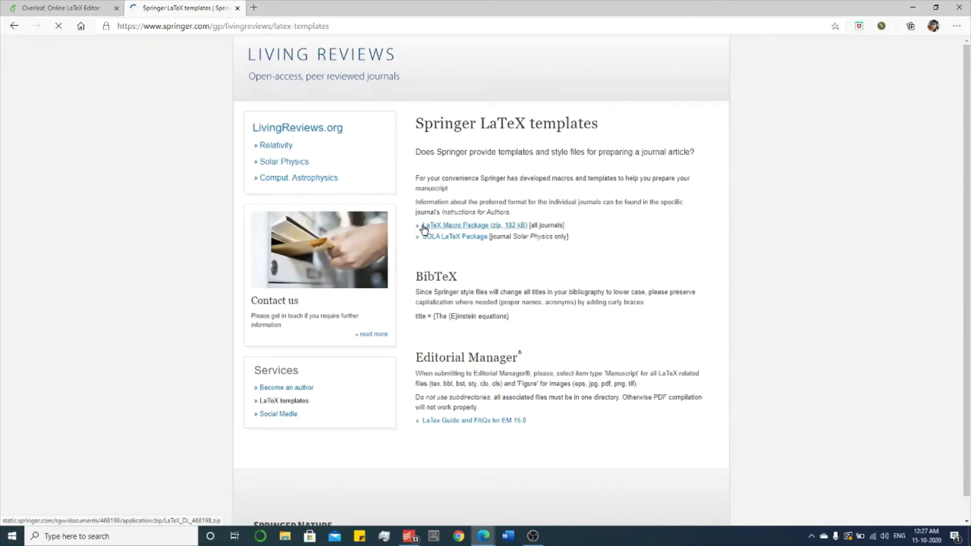
Save the LaTeX Macro Package zip to the Desktop
left_click(490, 228)
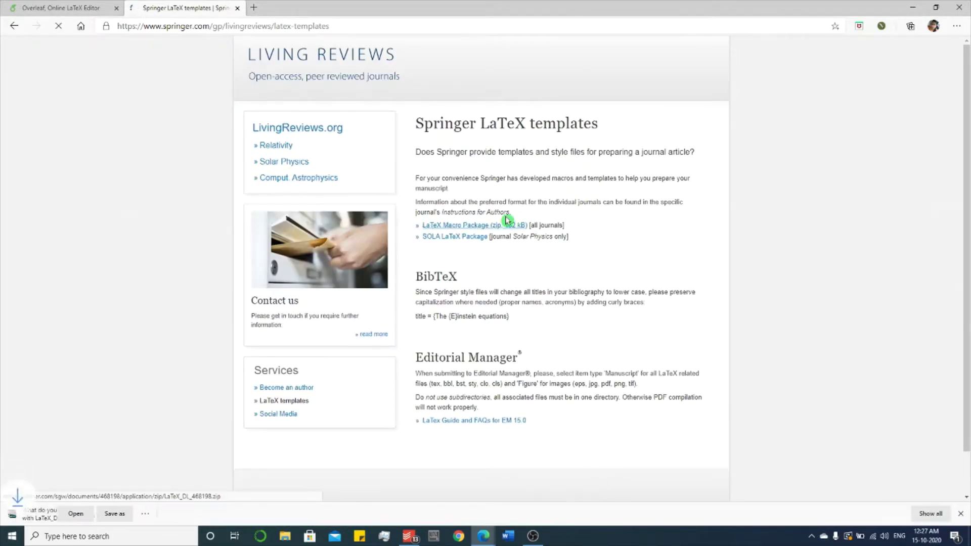
left_click(162, 514)
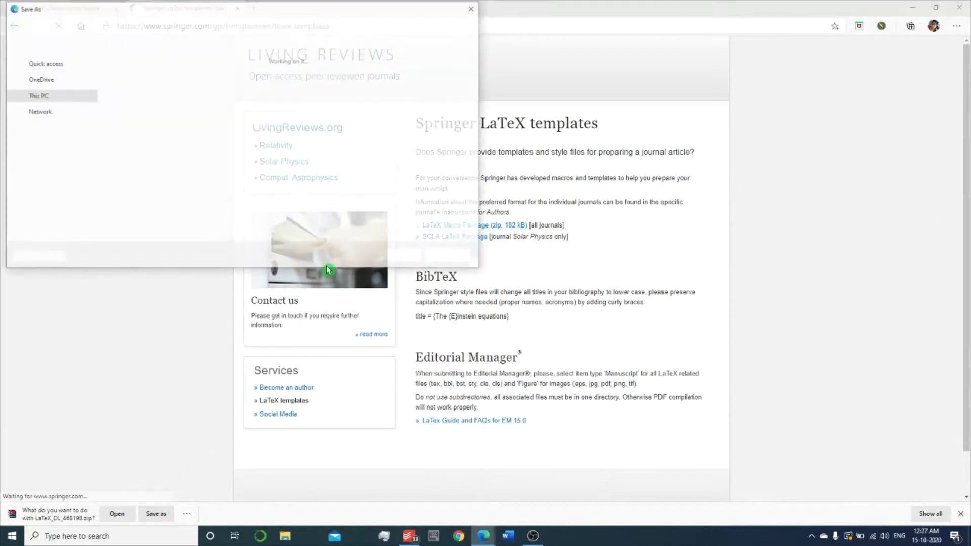
left_click(62, 100)
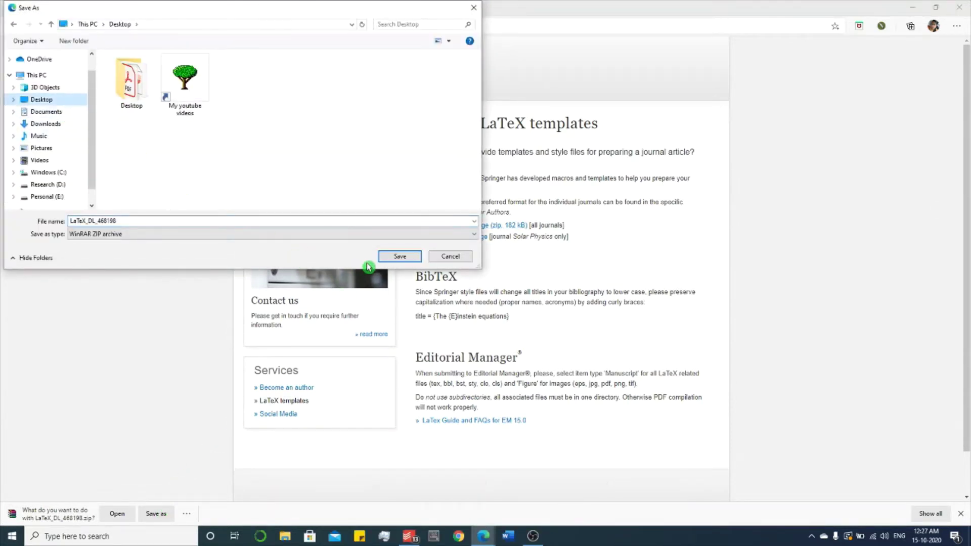
left_click(405, 256)
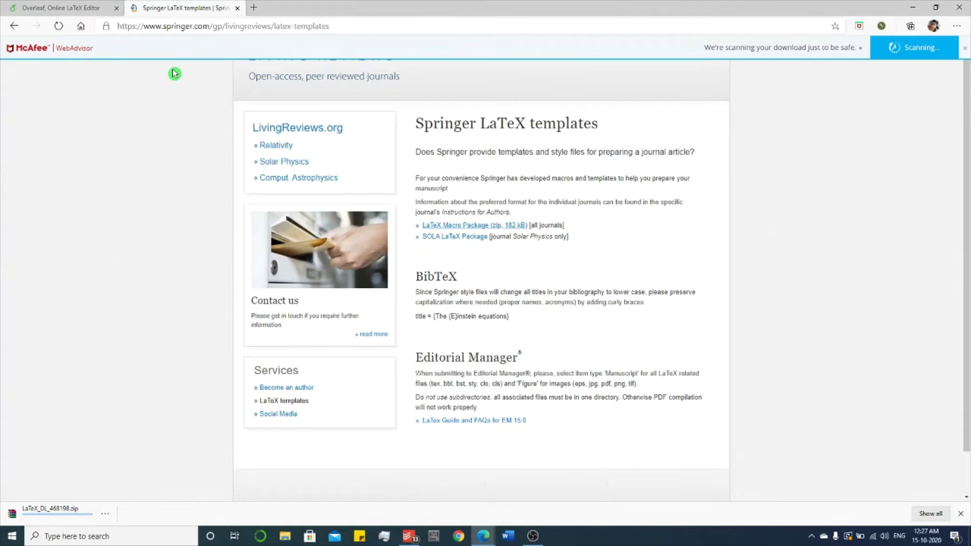
Confirm the downloaded zip on the desktop, then restore Edge on the Springer page
left_click(966, 50)
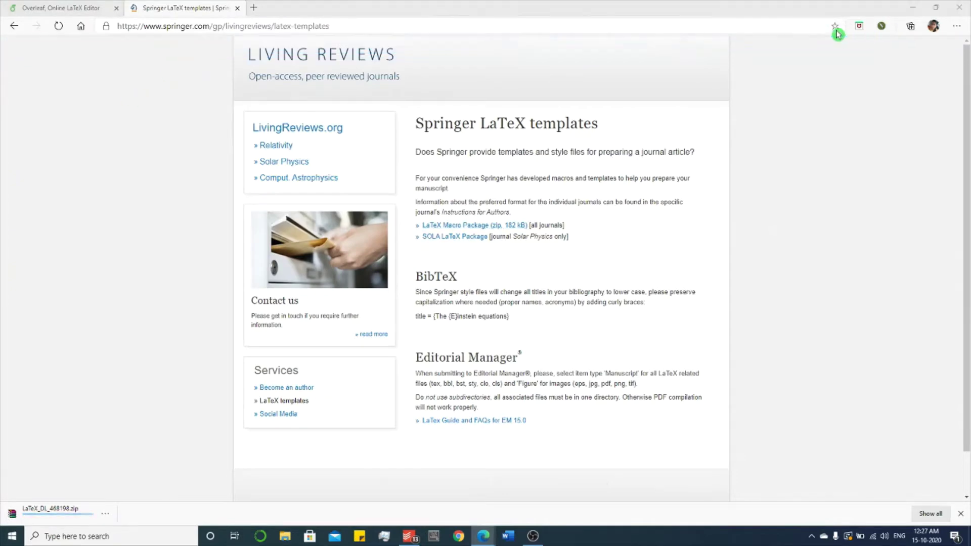
left_click(912, 7)
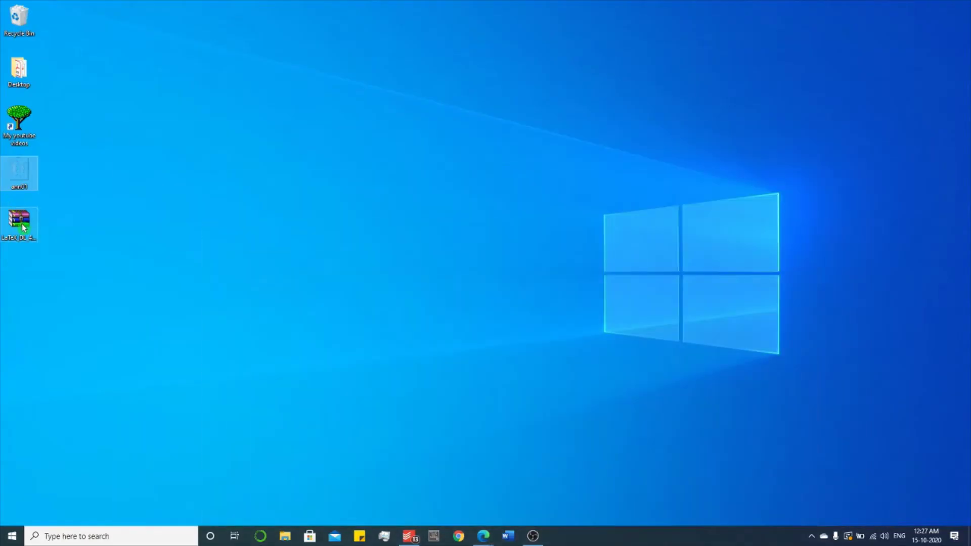
left_click(20, 221)
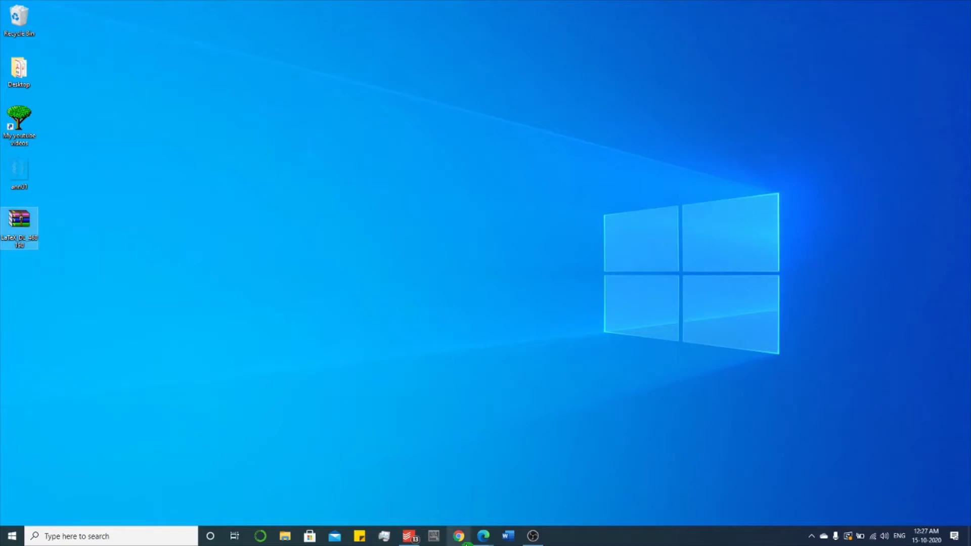
left_click(483, 535)
left_click(534, 510)
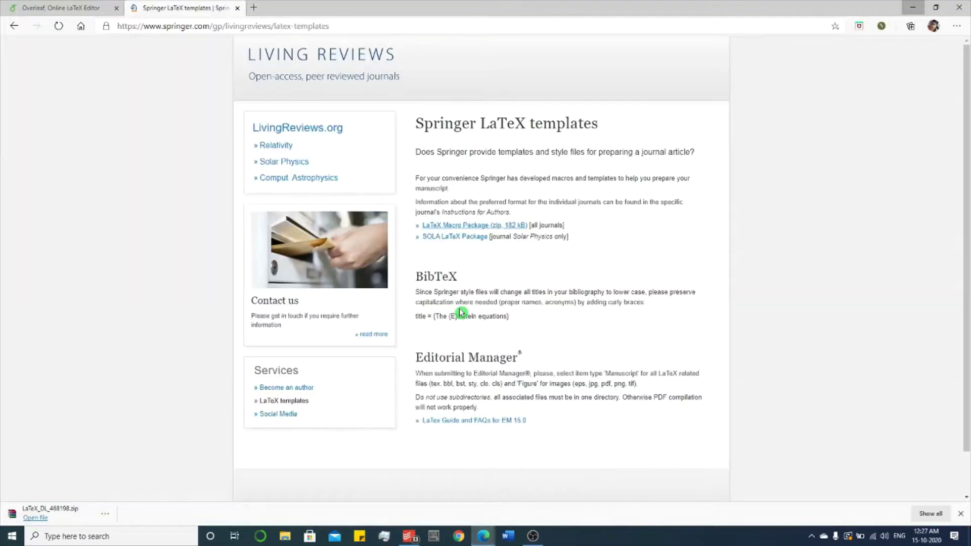
Log in to Overleaf using the saved login details
left_click(86, 8)
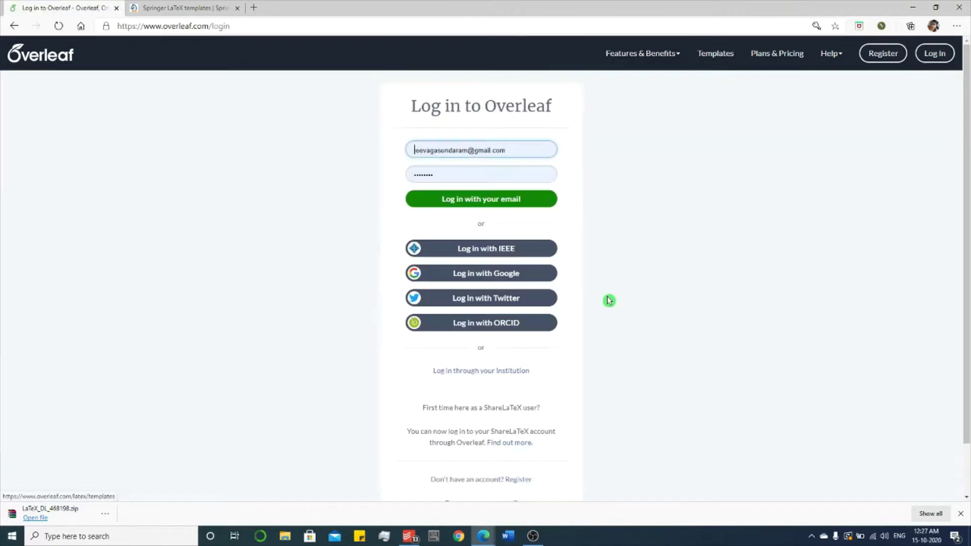
left_click(414, 151)
left_click(542, 172)
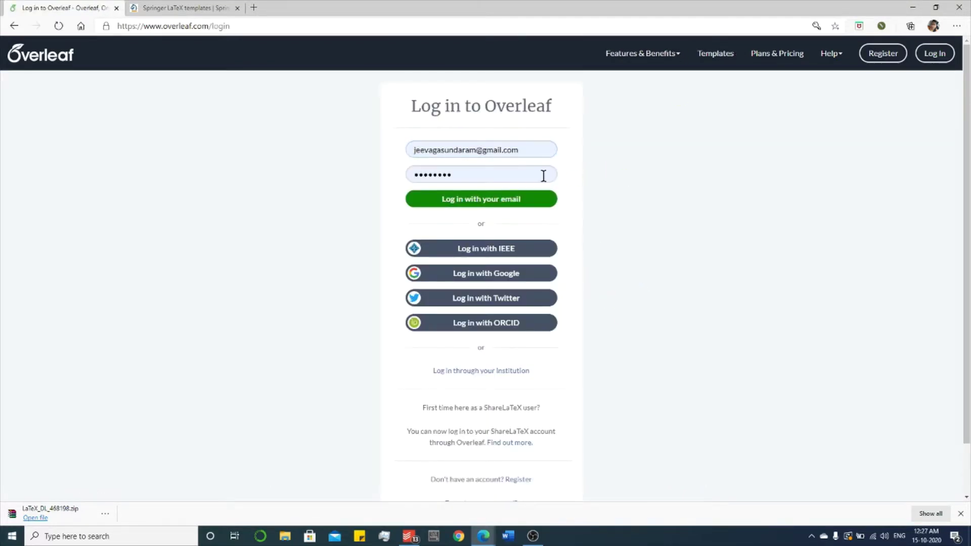
left_click(494, 199)
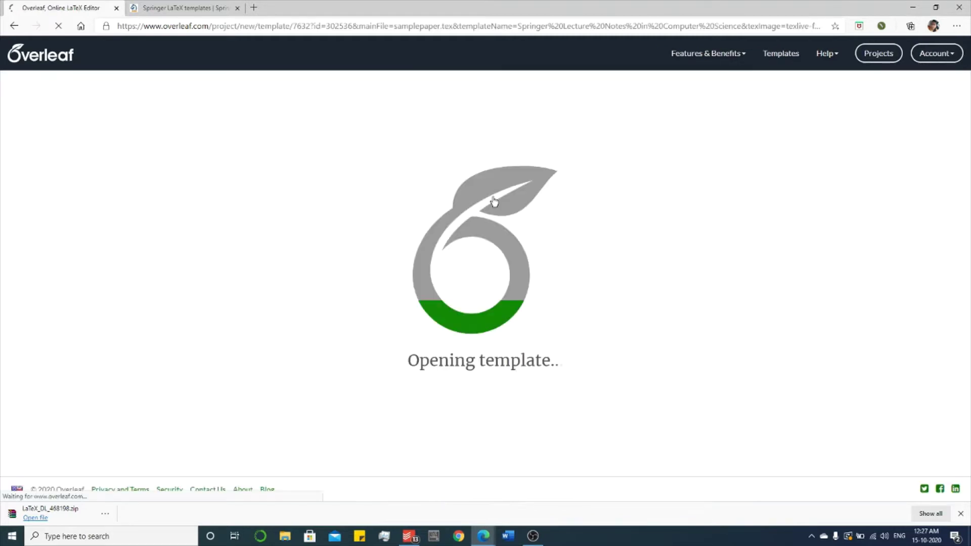
Start a New Project from Upload Project and pick LaTeX_DL_468198.zip on the Desktop
left_click(70, 94)
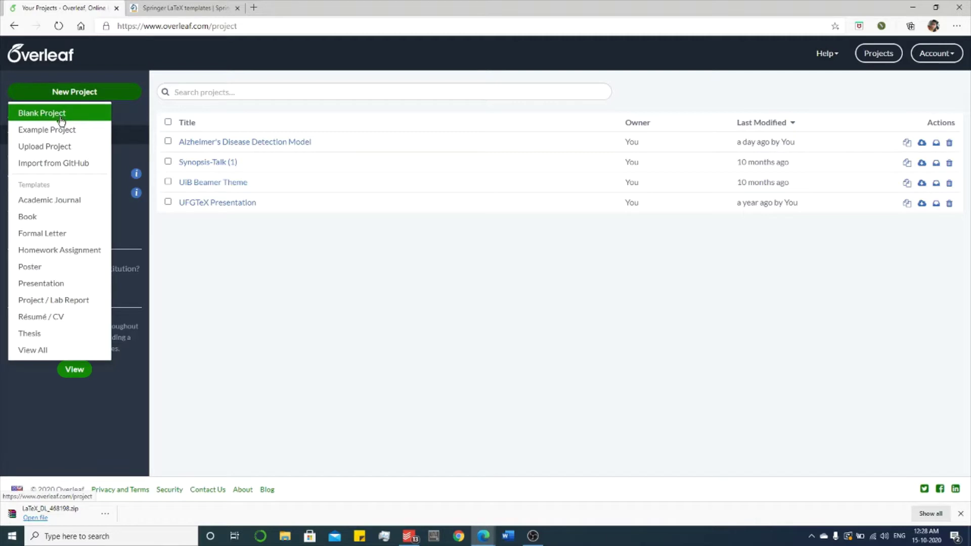
left_click(57, 148)
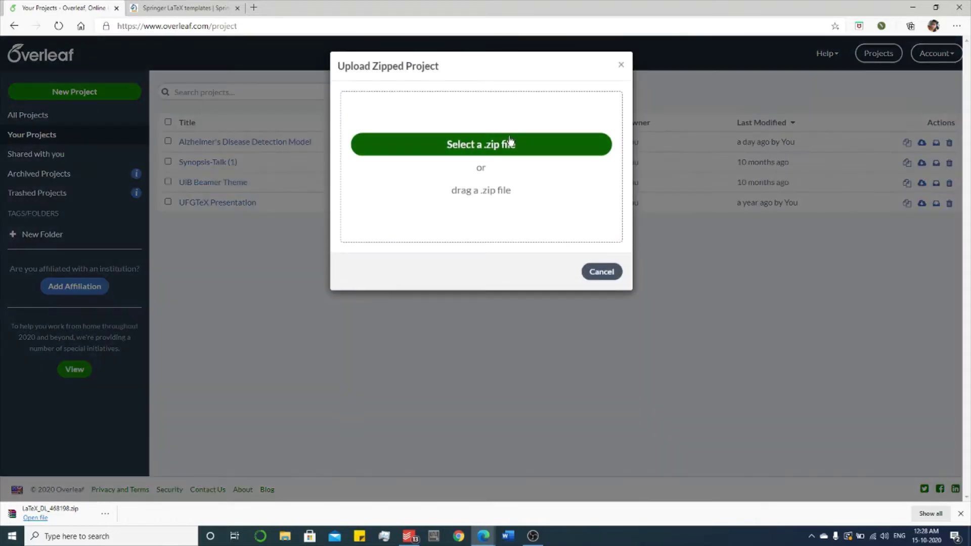
left_click(526, 143)
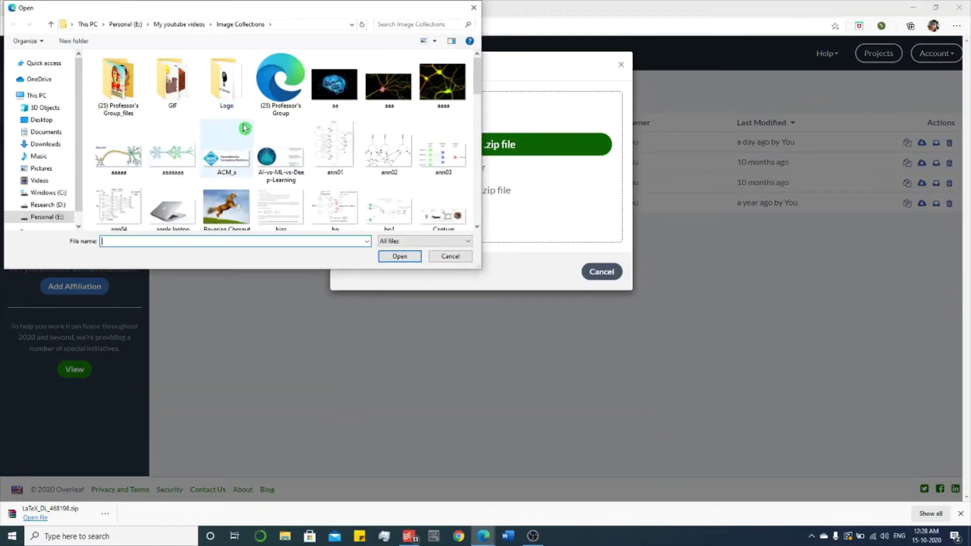
left_click(44, 121)
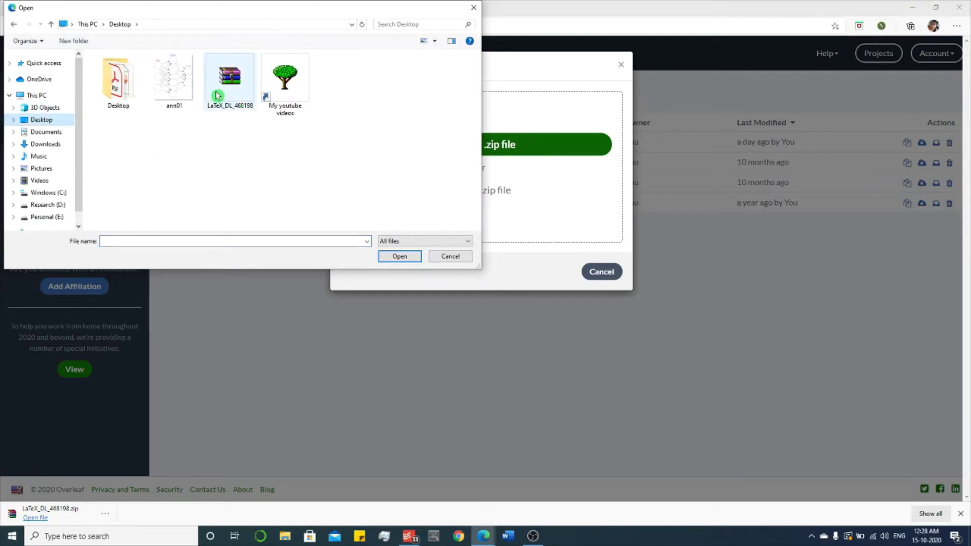
left_click(229, 81)
Upload the zip, then select the 'Insert your title here' placeholder on line 64
left_click(408, 257)
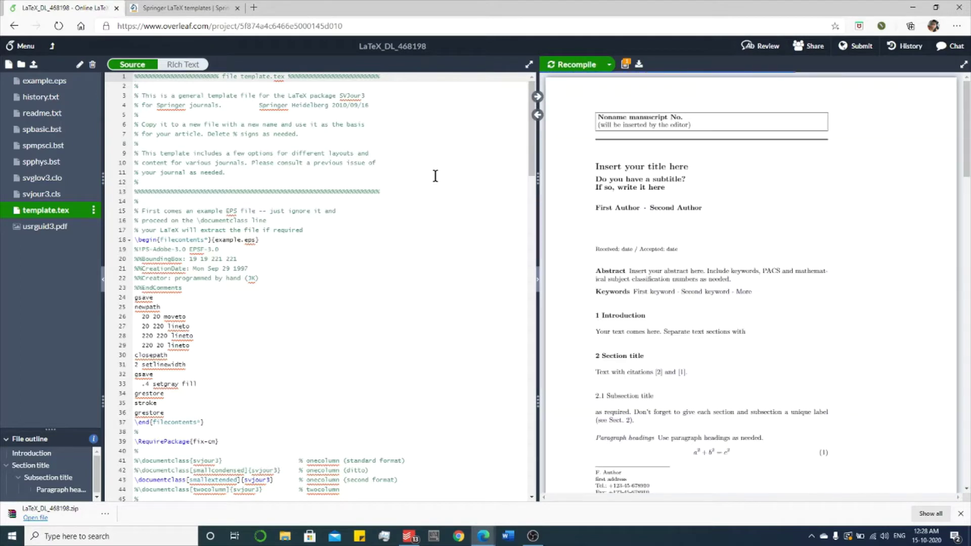
scroll(435, 181, "down", 2)
scroll(435, 177, "down", 6)
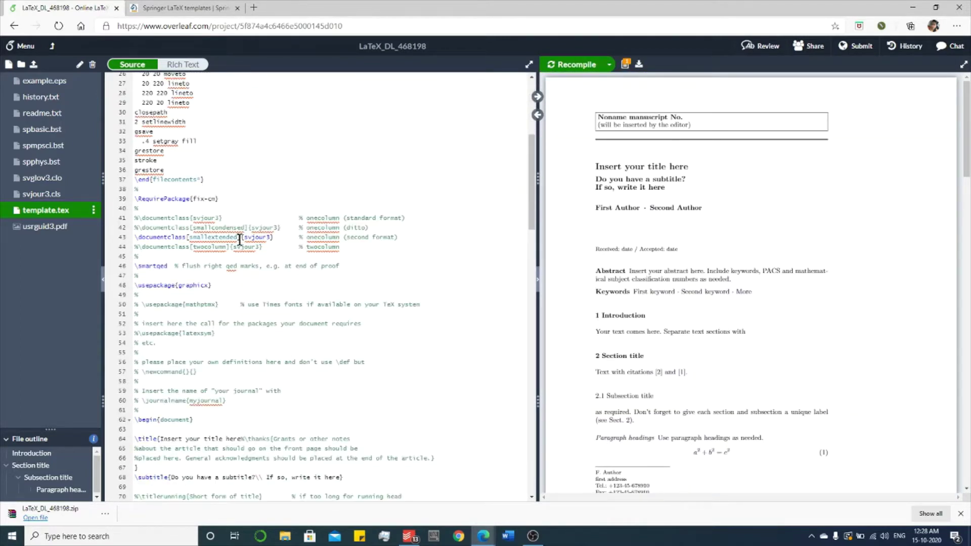
scroll(276, 295, "down", 5)
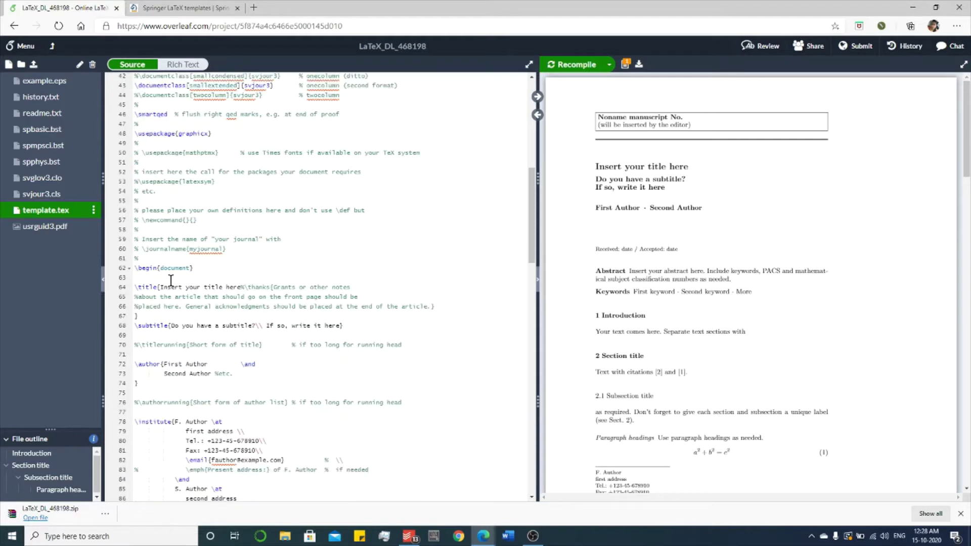
left_click_drag(161, 287, 234, 287)
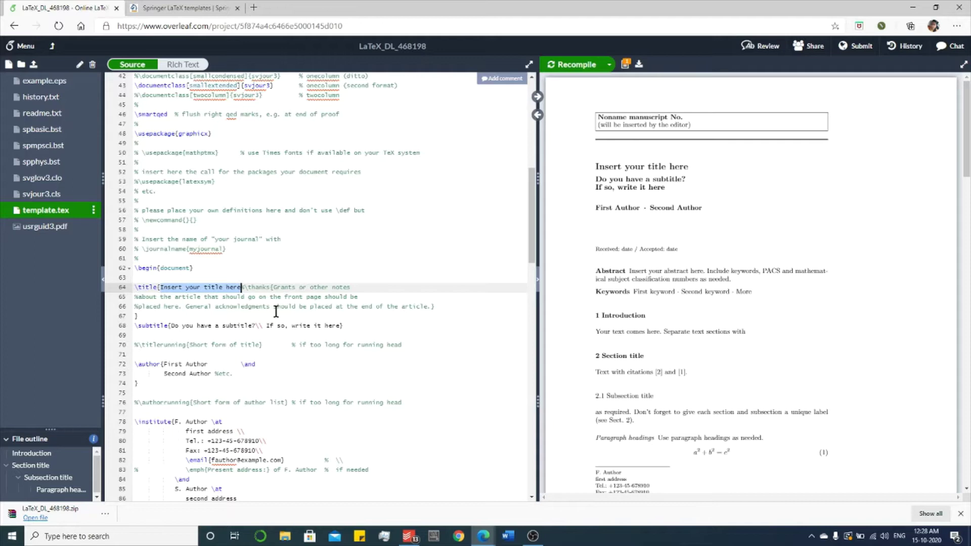
Retitle the paper 'Deep Learning and medical imaging', fixing the misspelled 'Learning'
type("Deep Le")
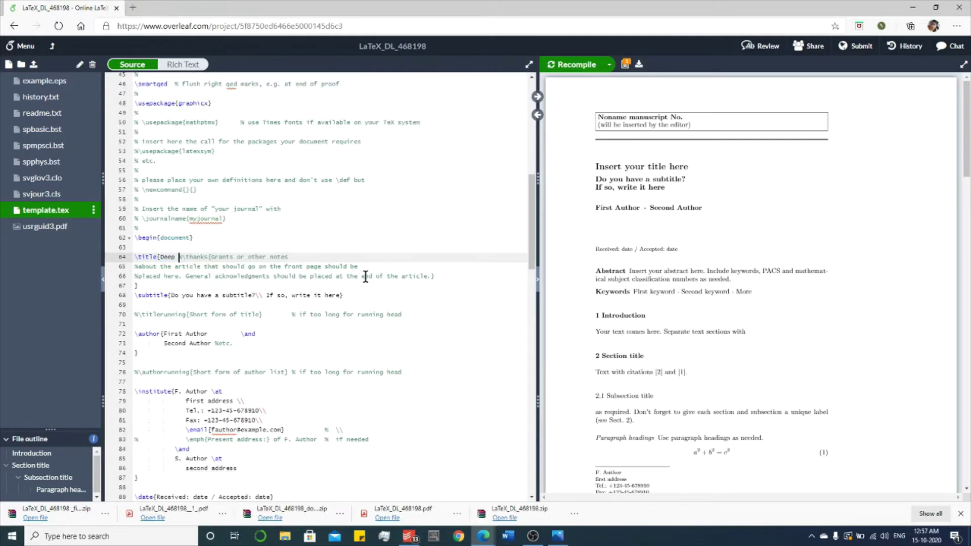
type("Learin")
key("BackSpace")
key("BackSpace")
type("ining and medic")
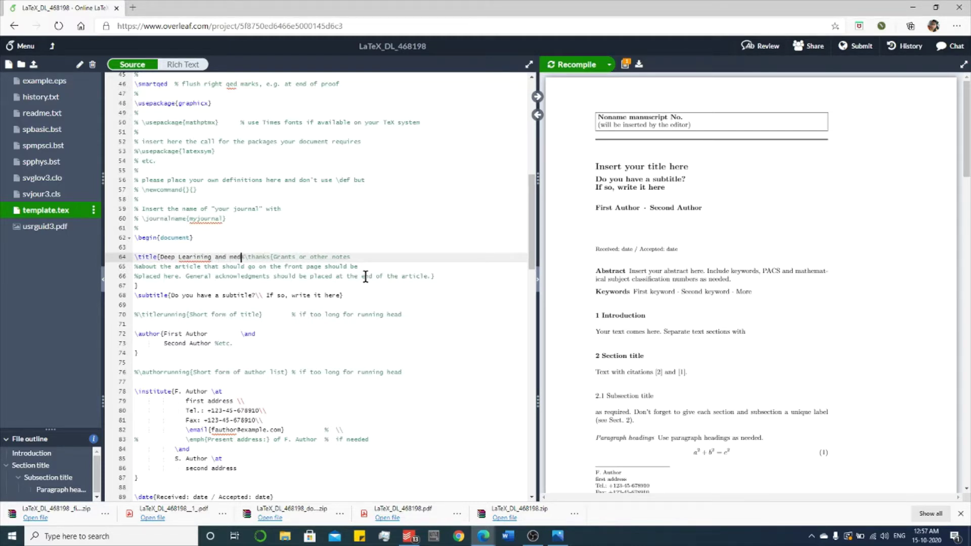
type("al imaging")
right_click(188, 258)
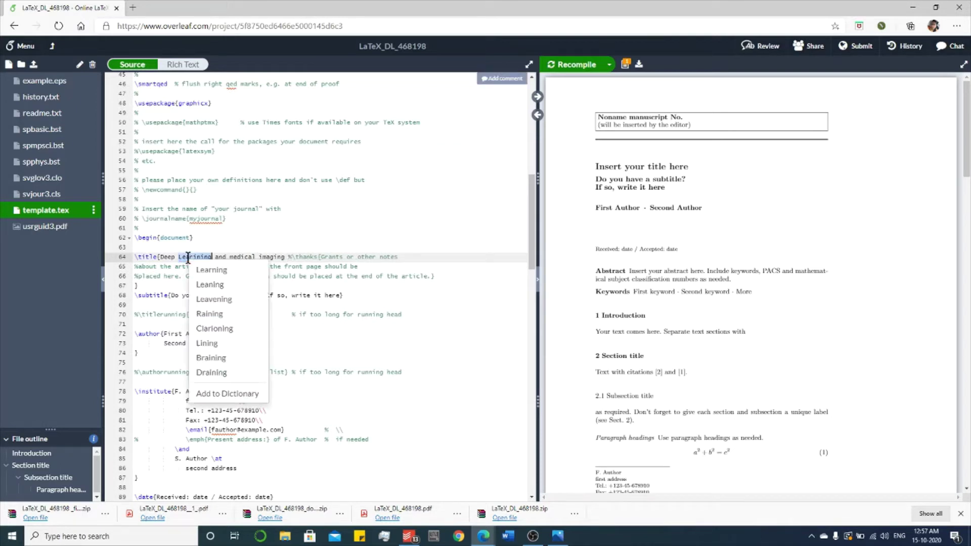
left_click(210, 271)
Replace the First Author and Second Author placeholders with the two authors' names
left_click_drag(163, 334, 209, 334)
type("Siva kuma")
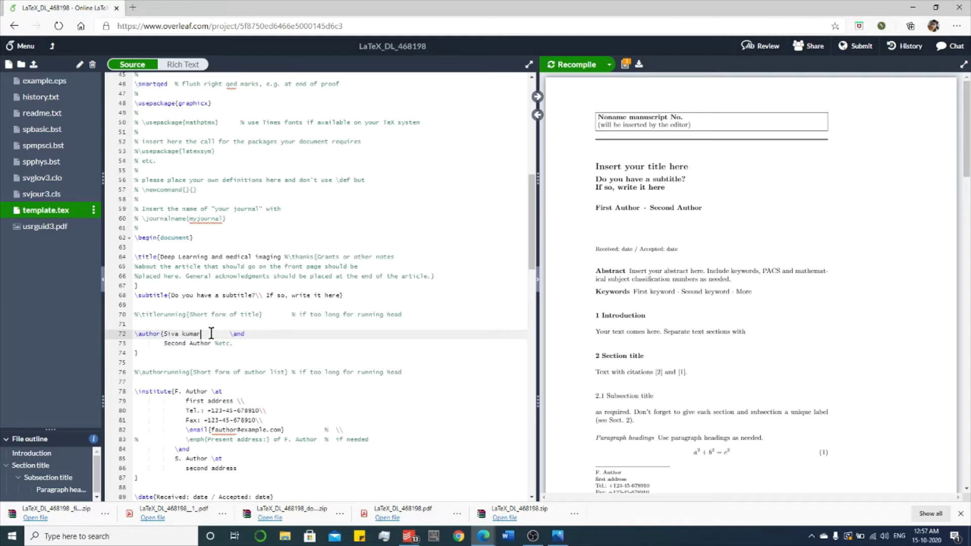
left_click_drag(164, 344, 212, 347)
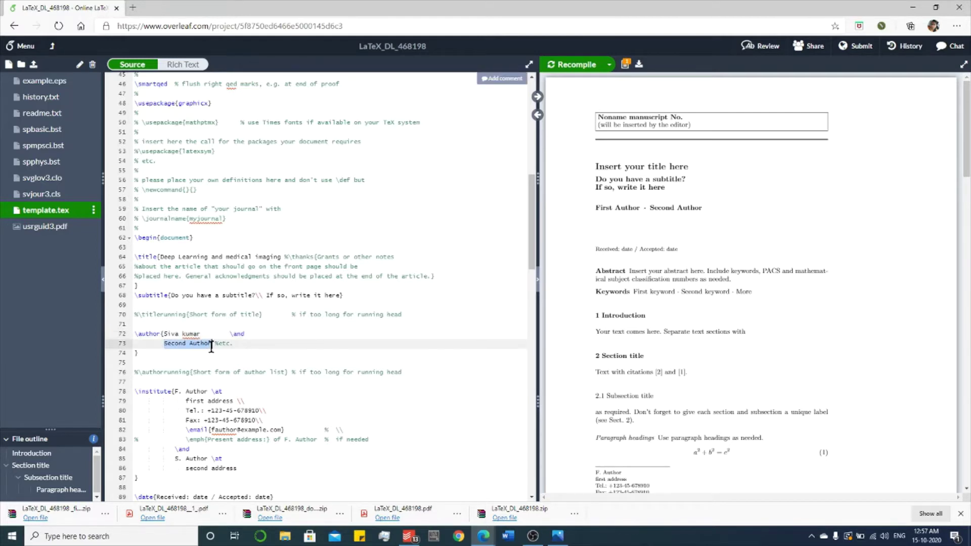
type("Ann shaley")
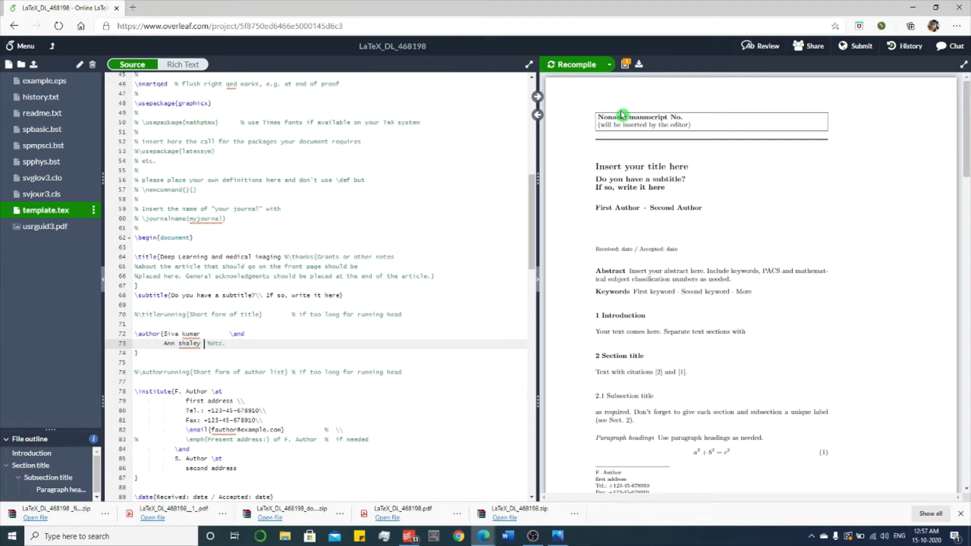
Overwrite the two placeholder abstract lines with 'This the abstract of deep learning and medical imaging'
scroll(257, 337, "down", 6)
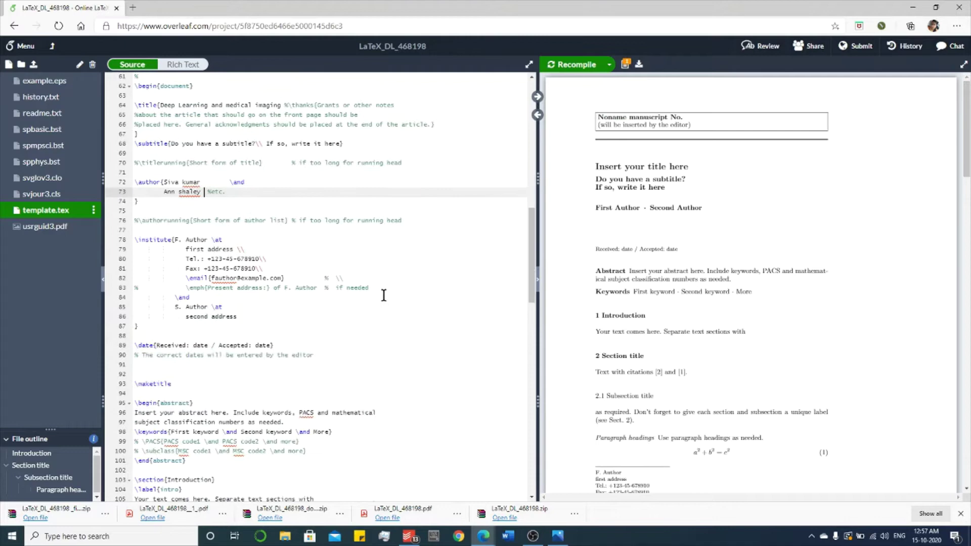
left_click(133, 262)
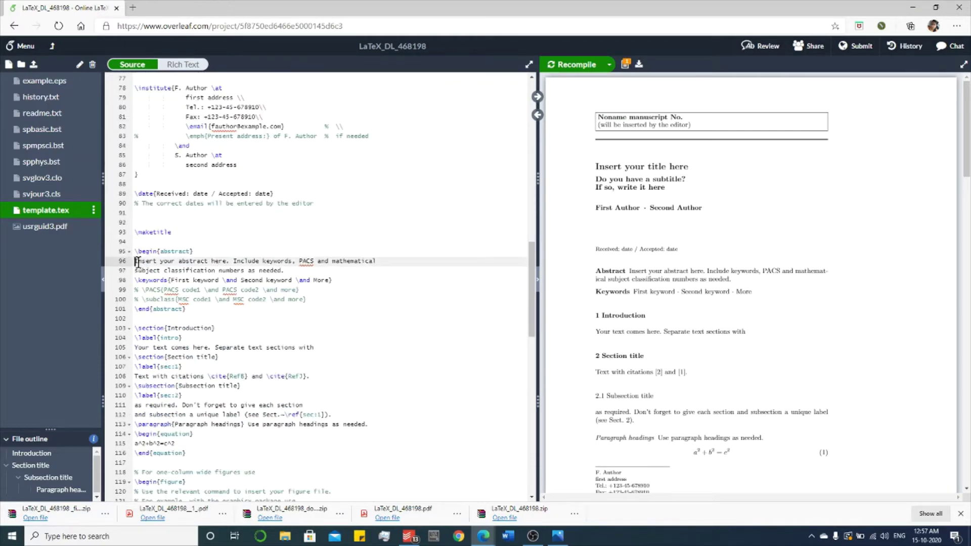
left_click_drag(133, 263, 283, 271)
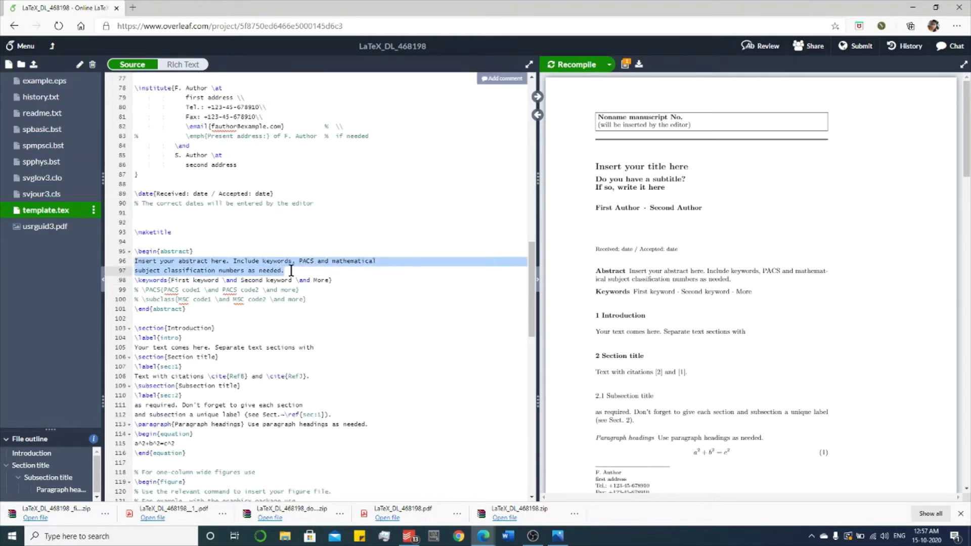
type("T")
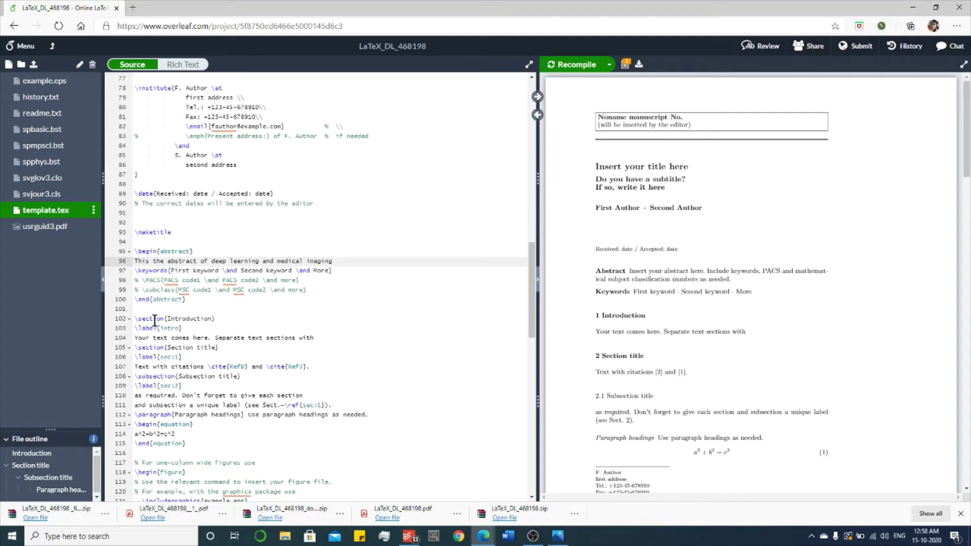
Select the Introduction heading and its 'Your text comes here.' sentence
left_click_drag(136, 320, 232, 320)
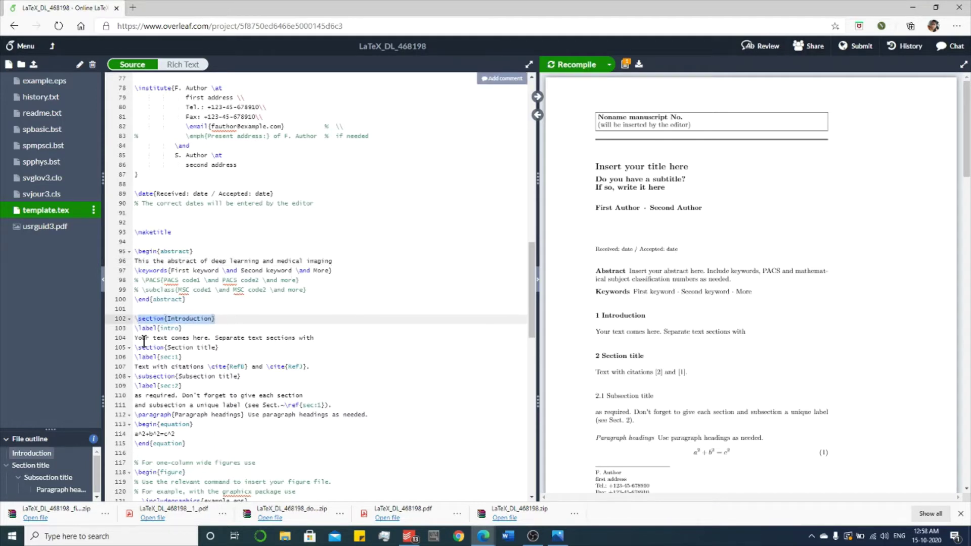
left_click_drag(135, 338, 212, 340)
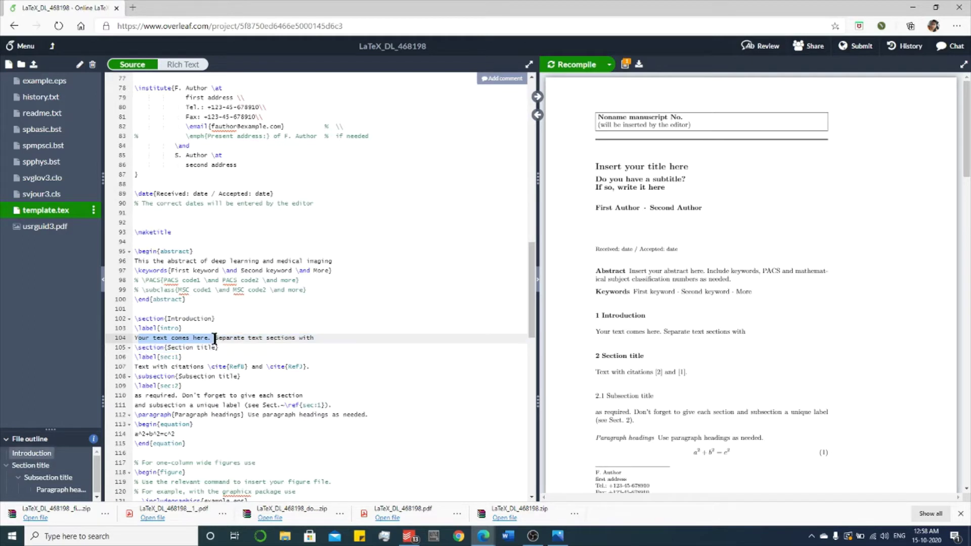
scroll(215, 338, "down", 1)
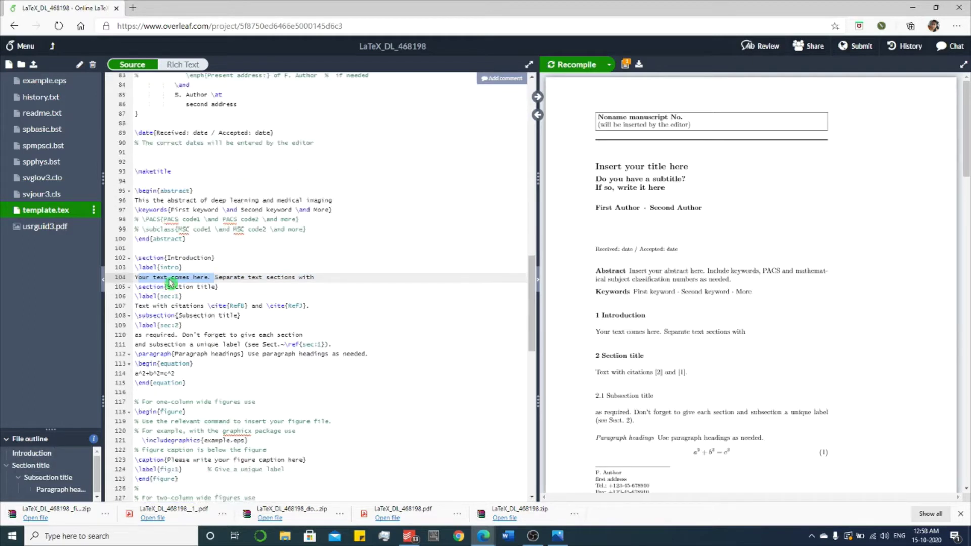
scroll(670, 268, "down", 6)
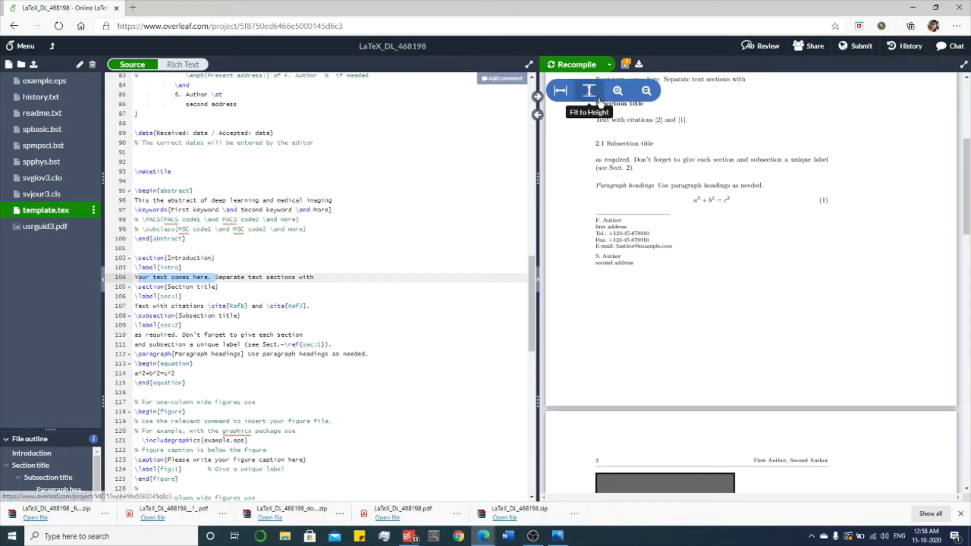
Insert a \section{Discussion} heading on a new line after the table
scroll(600, 205, "up", 3)
left_click_drag(597, 205, 596, 80)
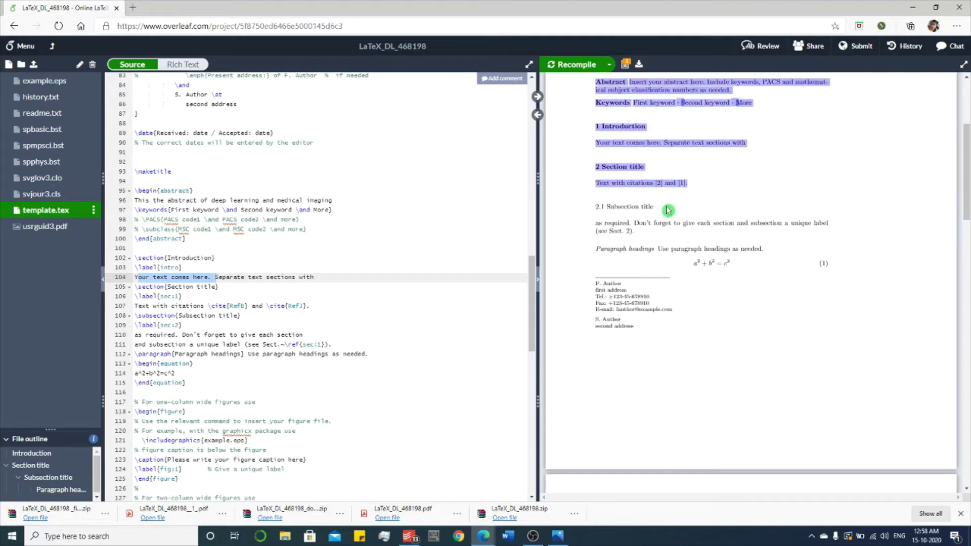
scroll(404, 304, "down", 8)
scroll(416, 310, "down", 1)
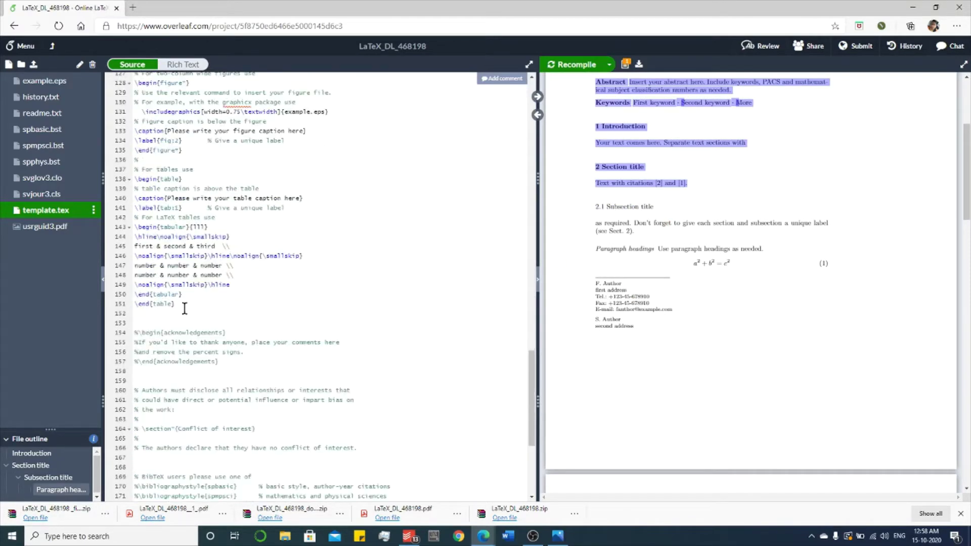
left_click(161, 316)
type("\\sec")
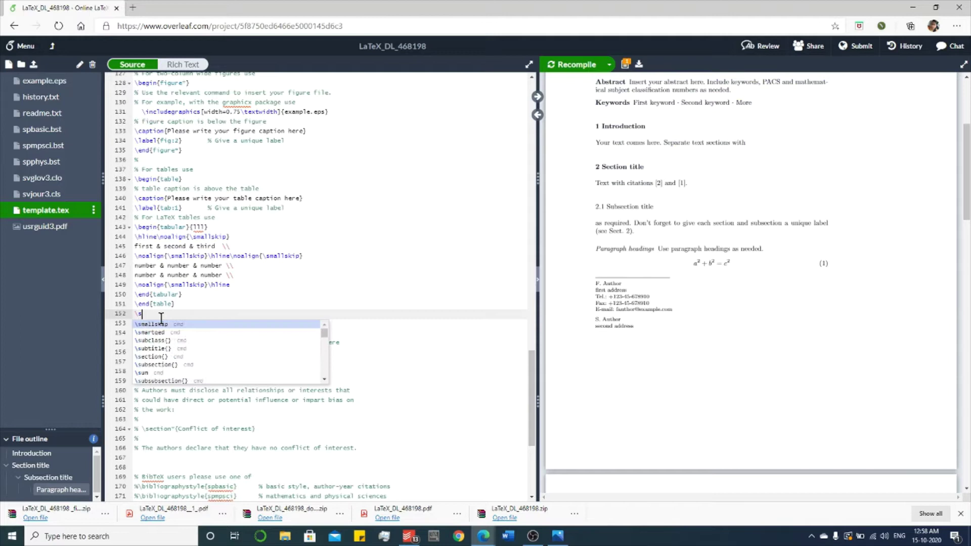
left_click(170, 323)
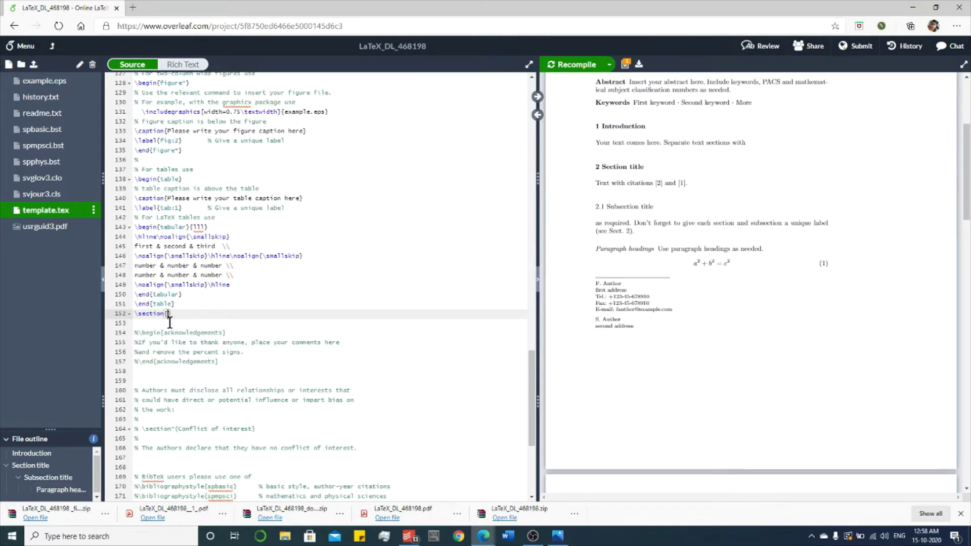
type("Discussion")
left_click(213, 321)
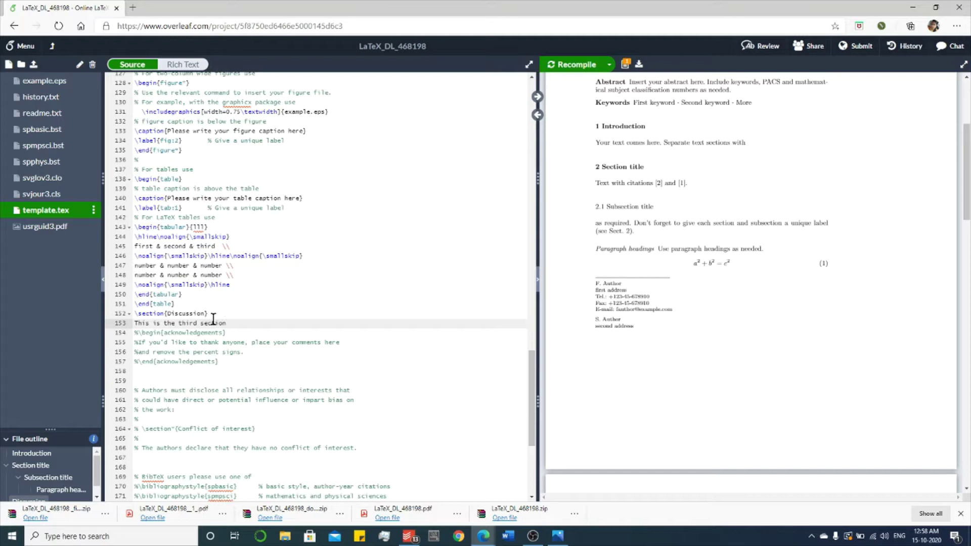
Recompile and highlight the new title and 'This is the third section' in the PDF
scroll(304, 263, "down", 3)
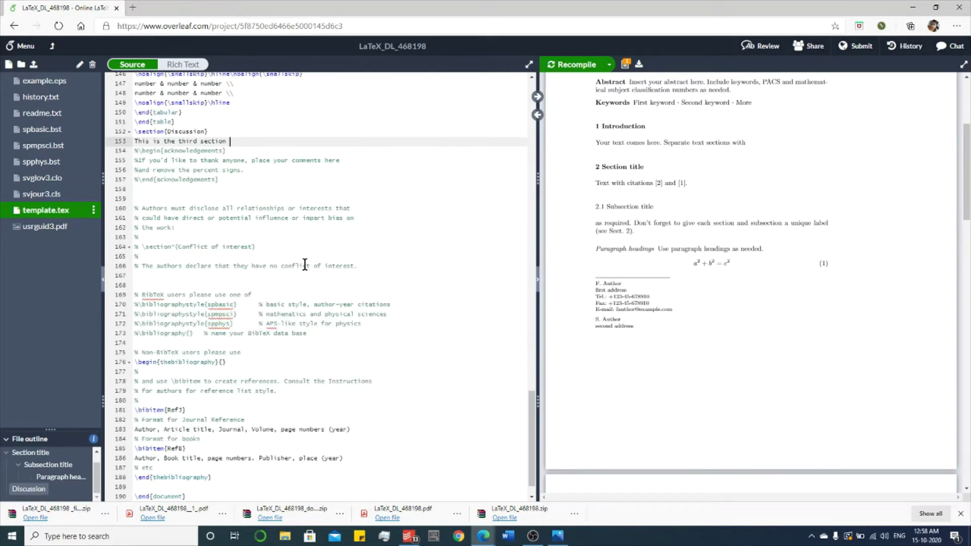
left_click(571, 64)
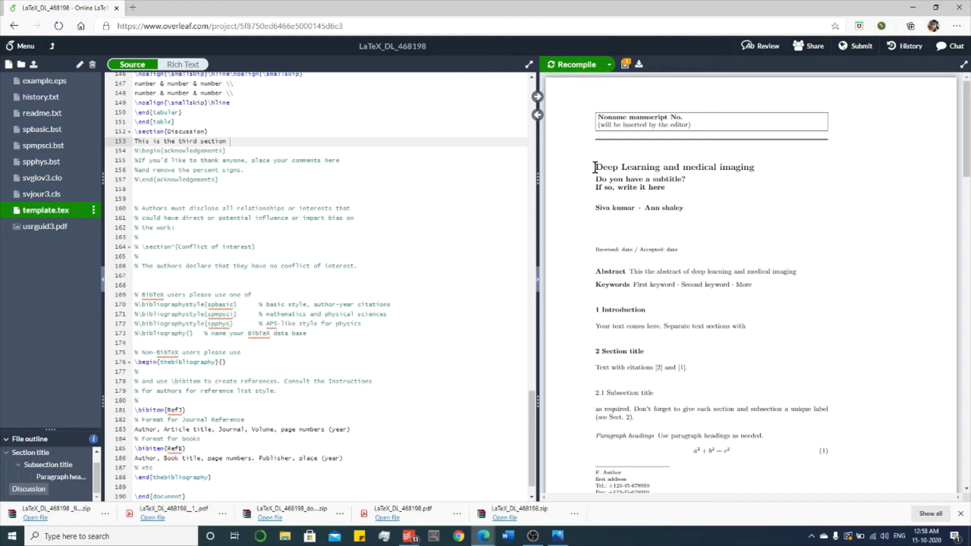
left_click_drag(596, 167, 755, 167)
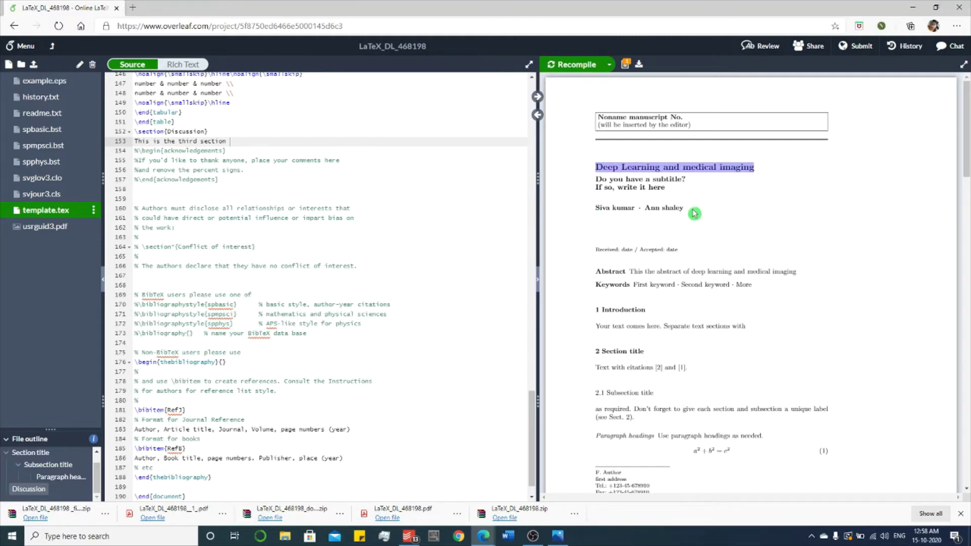
scroll(695, 213, "down", 10)
scroll(695, 213, "down", 12)
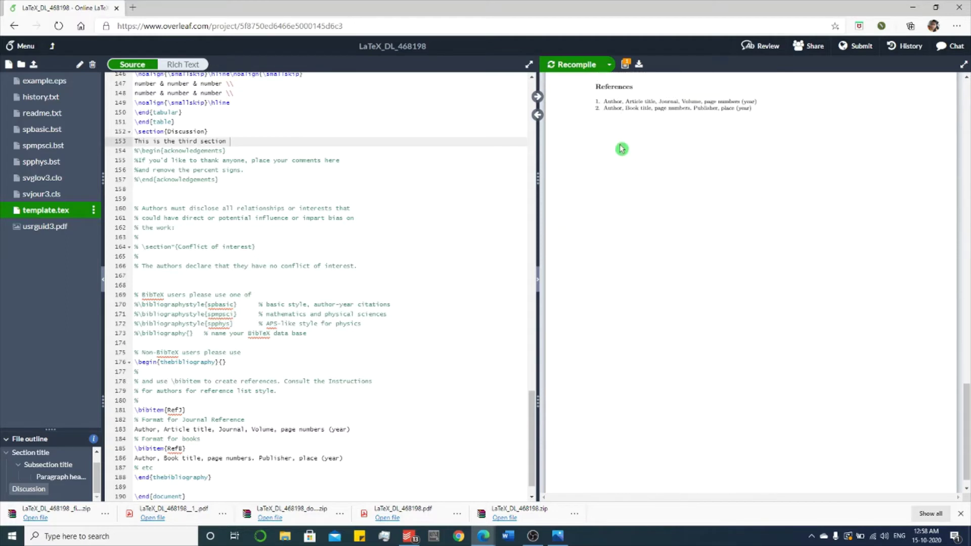
scroll(614, 195, "up", 3)
left_click(667, 241)
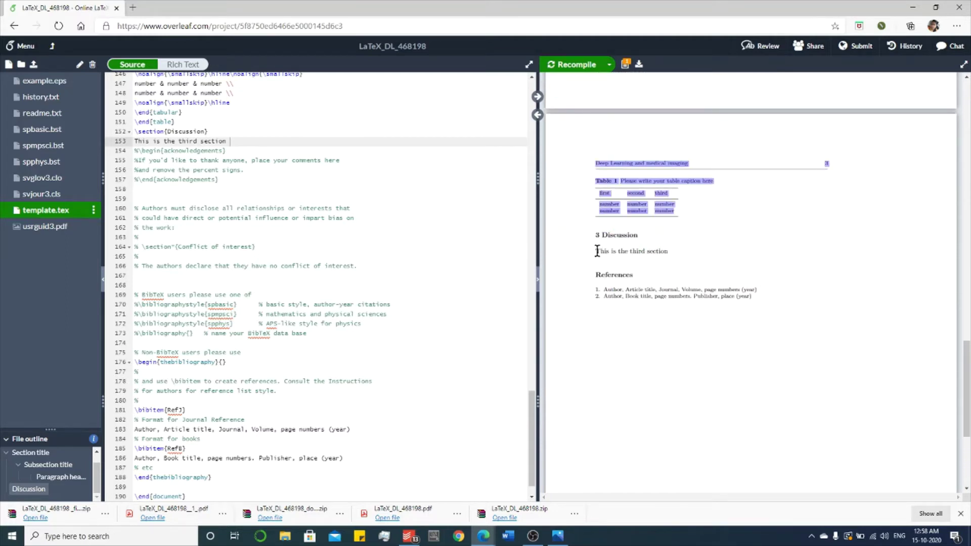
left_click_drag(596, 250, 703, 247)
scroll(704, 246, "up", 15)
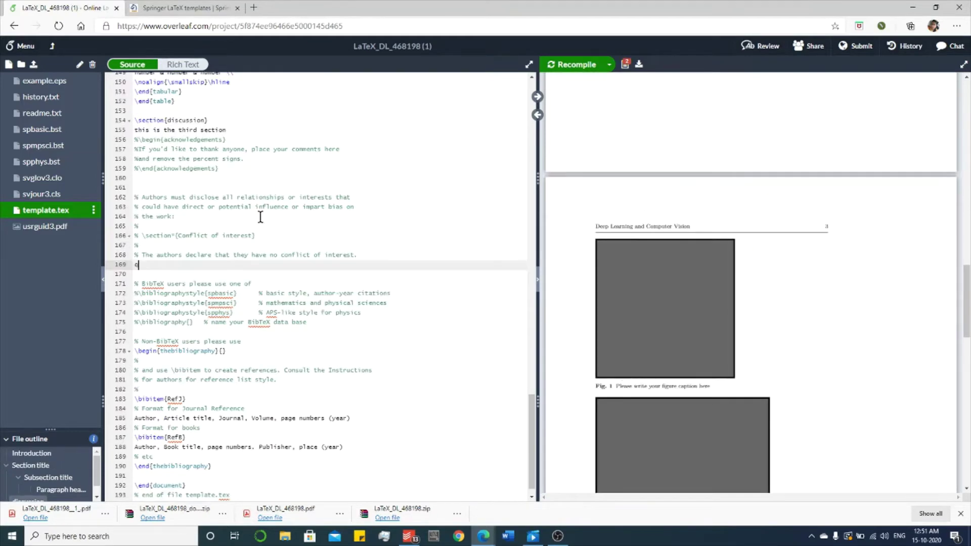
Upload ann01.png from the computer into the project
left_click(33, 64)
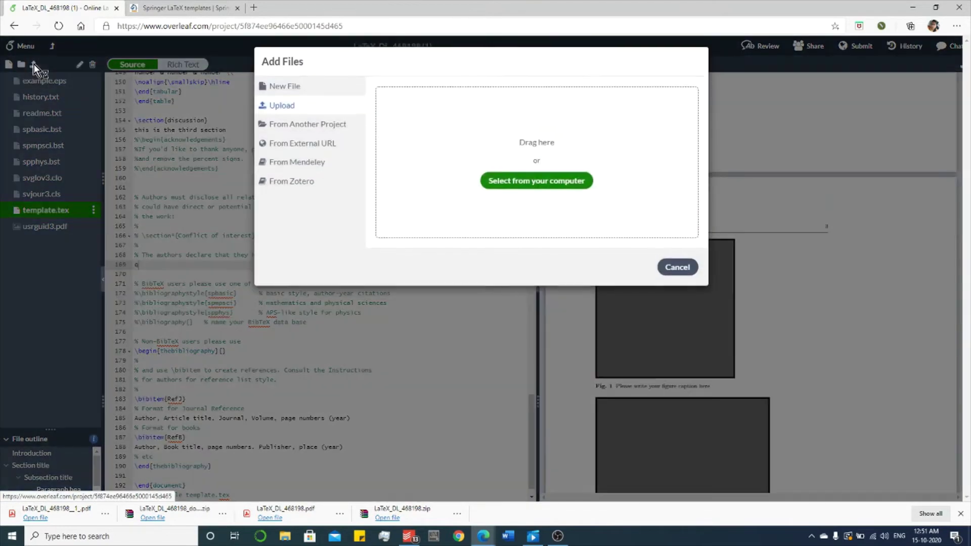
left_click(534, 186)
left_click(172, 93)
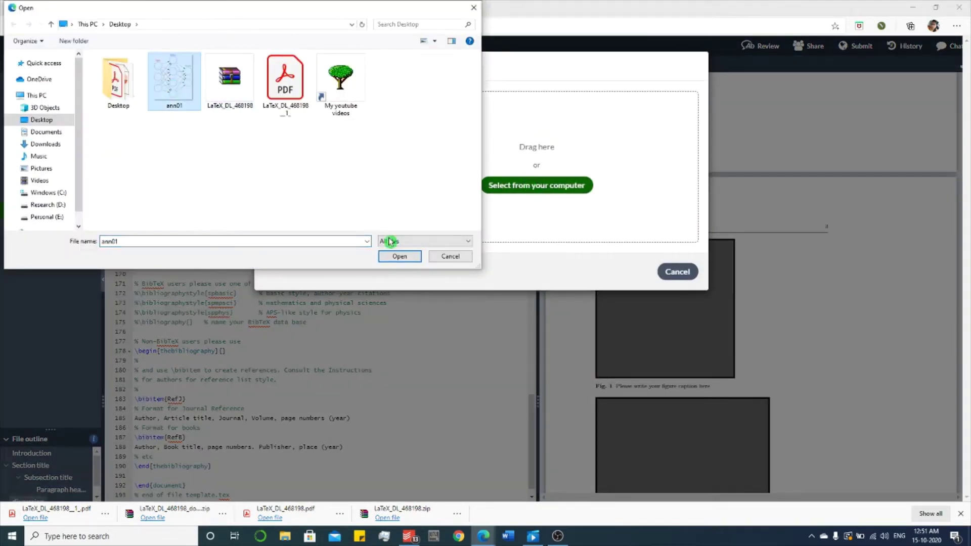
left_click(399, 256)
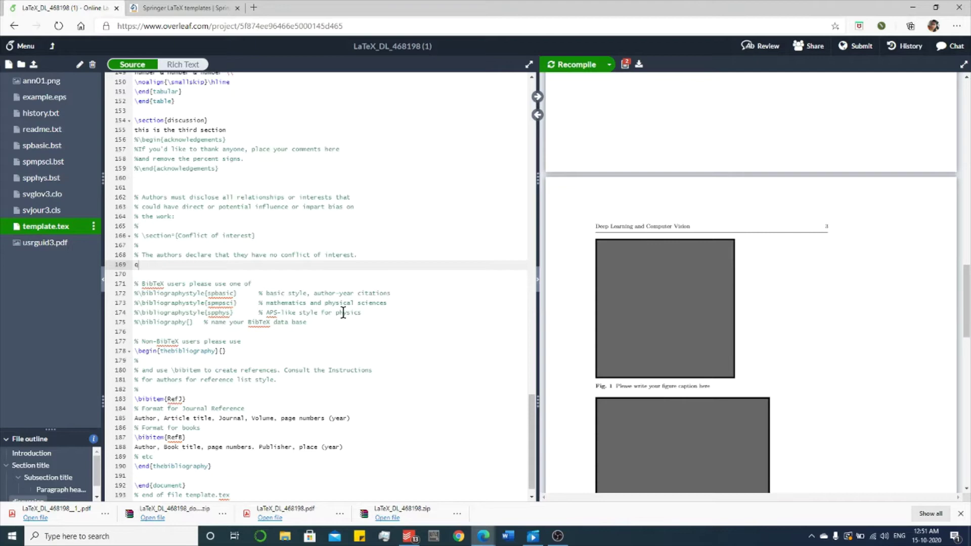
Change Figure 1's \includegraphics file from example.eps to ann01.png and recompile
scroll(341, 313, "down", 8)
scroll(343, 316, "up", 15)
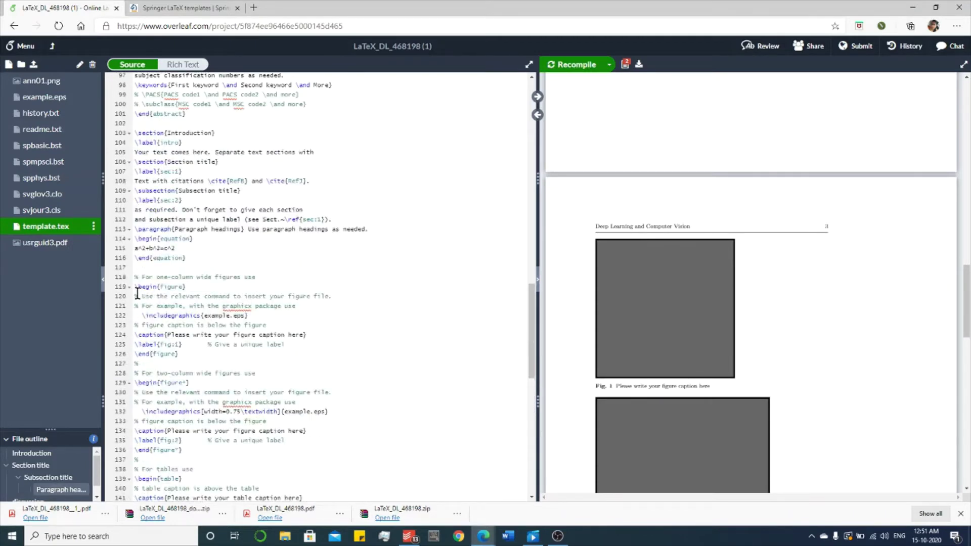
left_click_drag(135, 287, 179, 354)
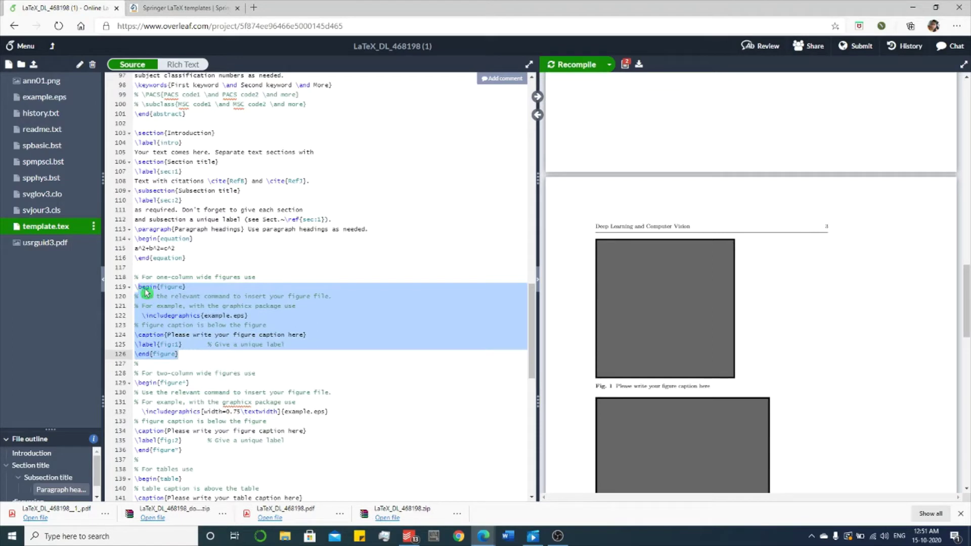
left_click(143, 316)
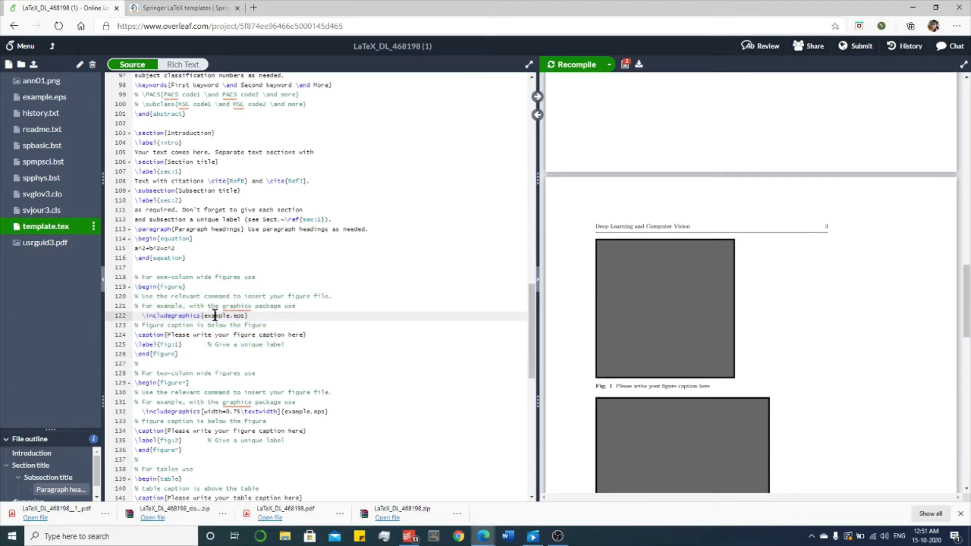
double_click(215, 315)
key("BackSpace")
type("ann01.png")
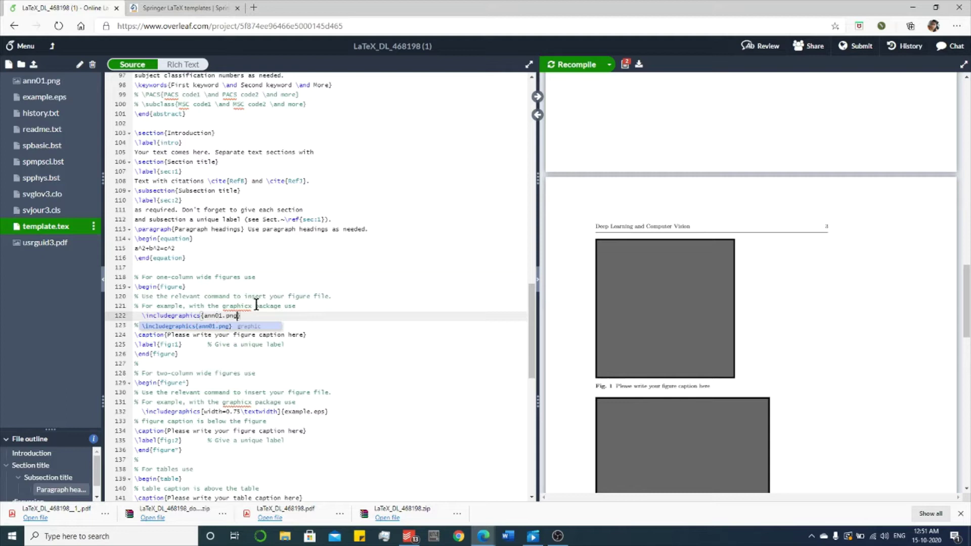
left_click(576, 65)
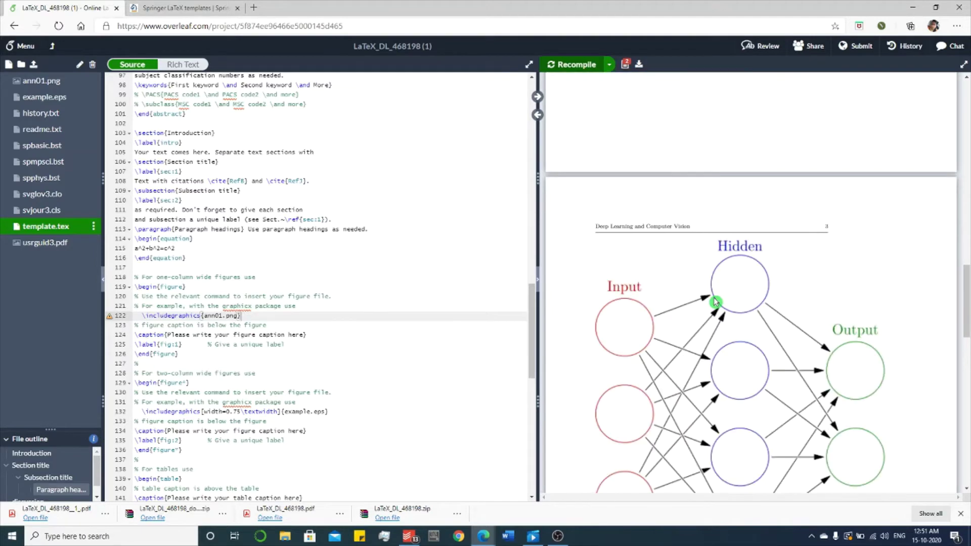
Add [width=0.5\textwidth] to the ann01.png \includegraphics line and recompile
scroll(780, 339, "down", 6)
scroll(787, 338, "up", 4)
scroll(787, 338, "up", 2)
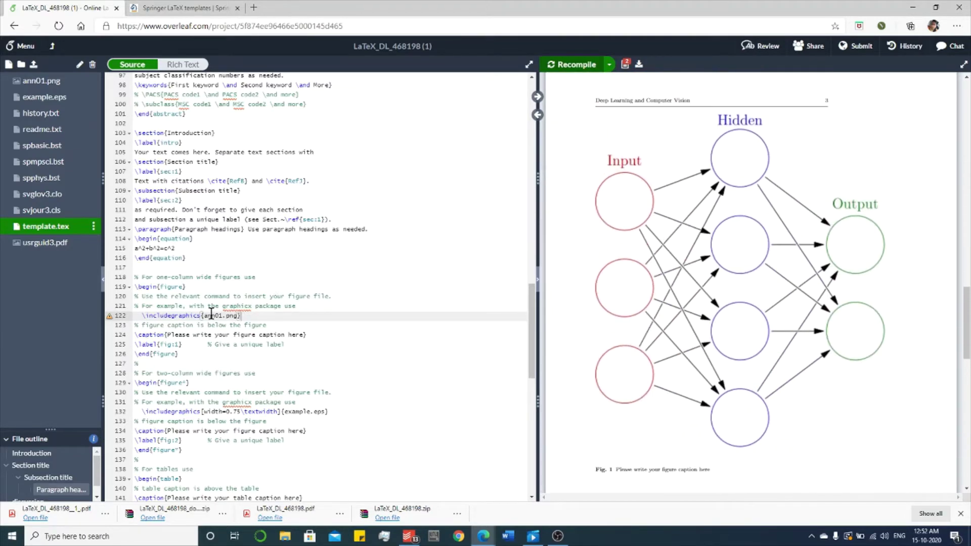
left_click(202, 315)
type("[]")
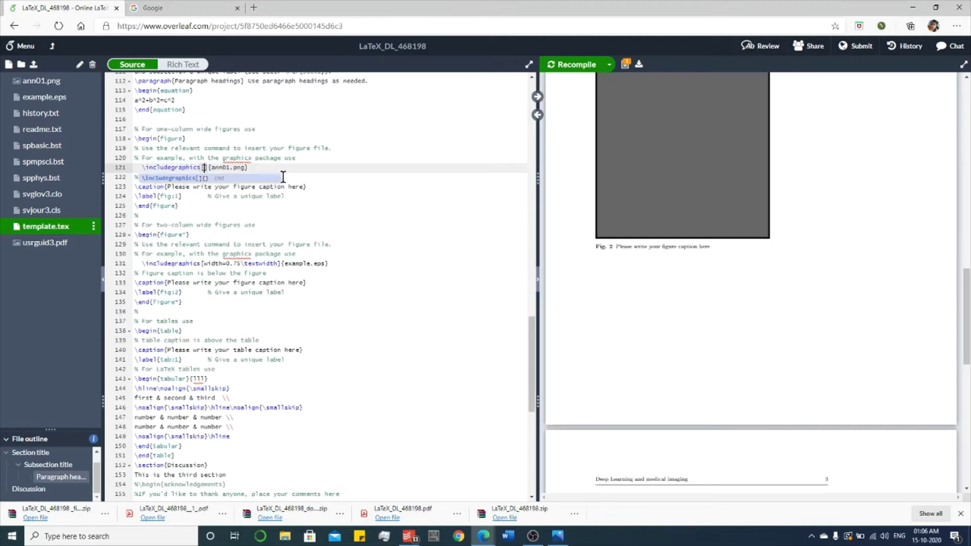
type("width")
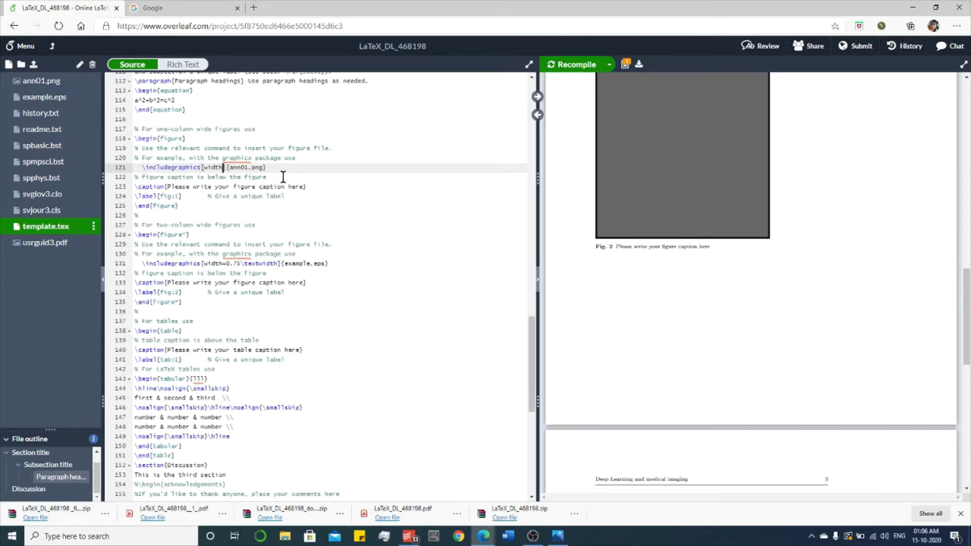
type("=0.5\\tex")
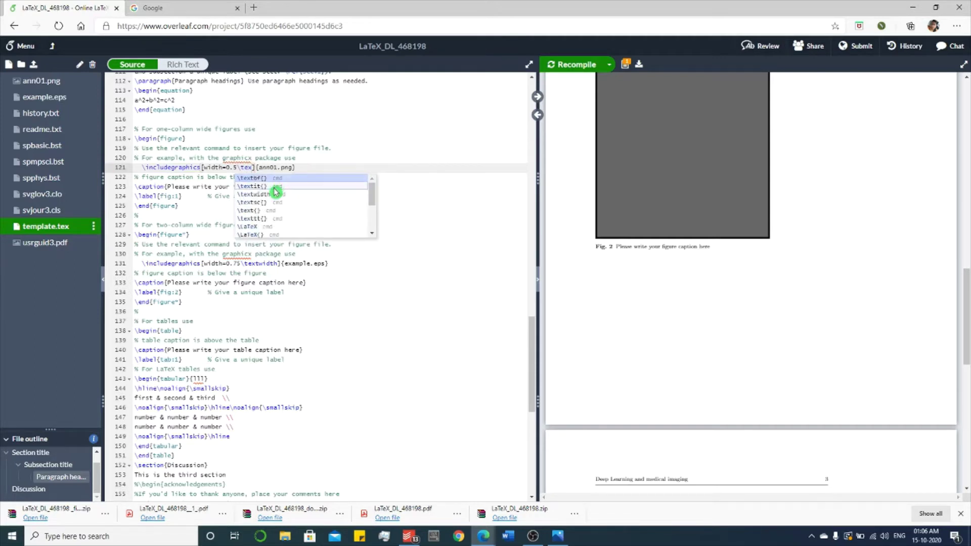
left_click(276, 194)
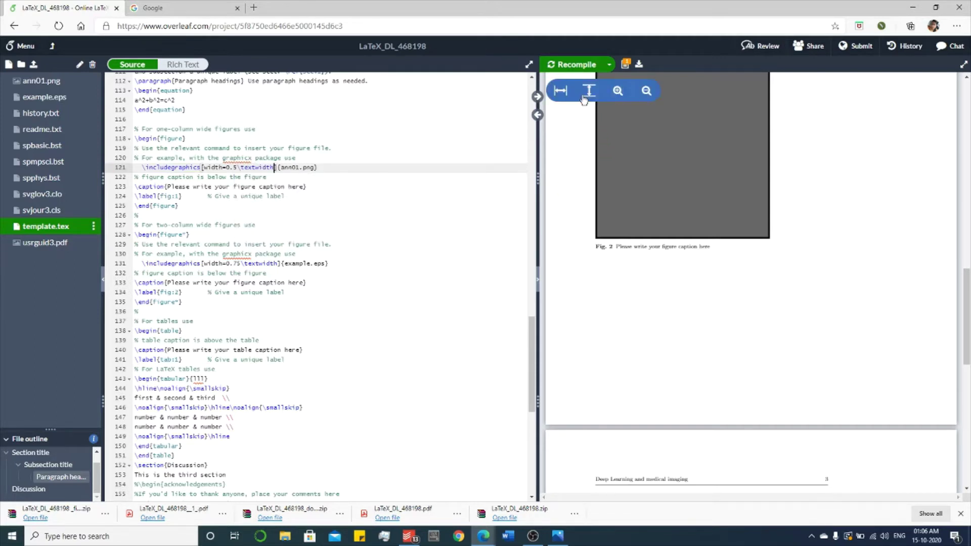
left_click(576, 65)
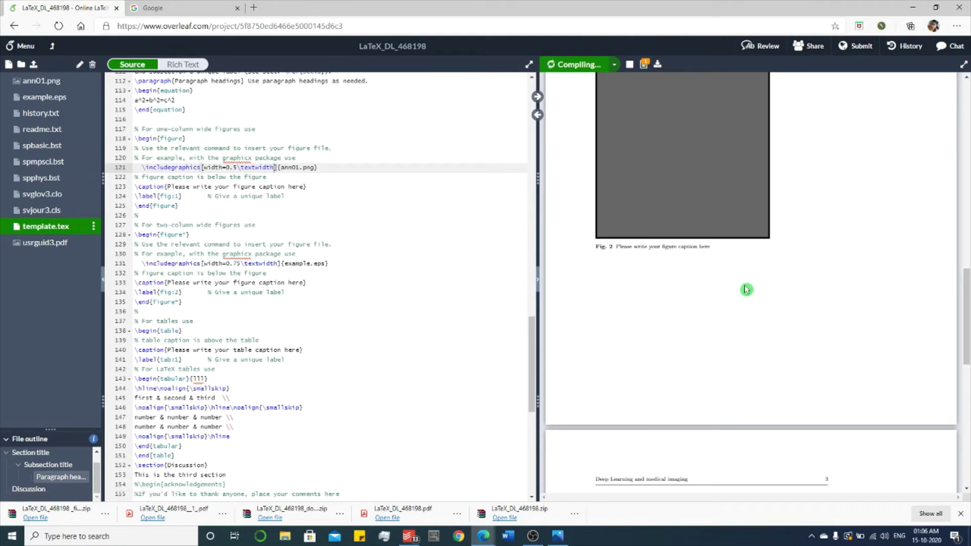
scroll(749, 290, "up", 6)
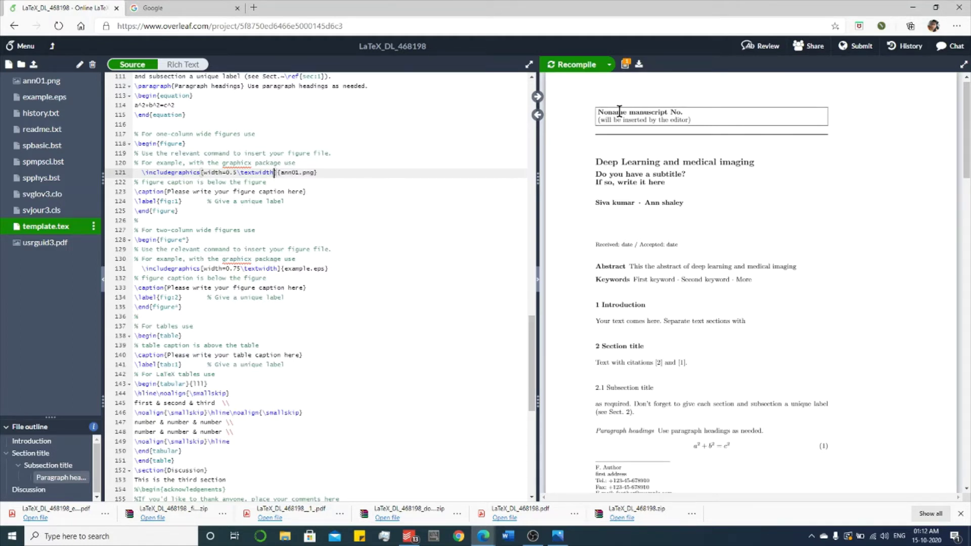
Download the compiled PDF and save it to the Desktop with '_' appended to its name
left_click(606, 159)
left_click(639, 64)
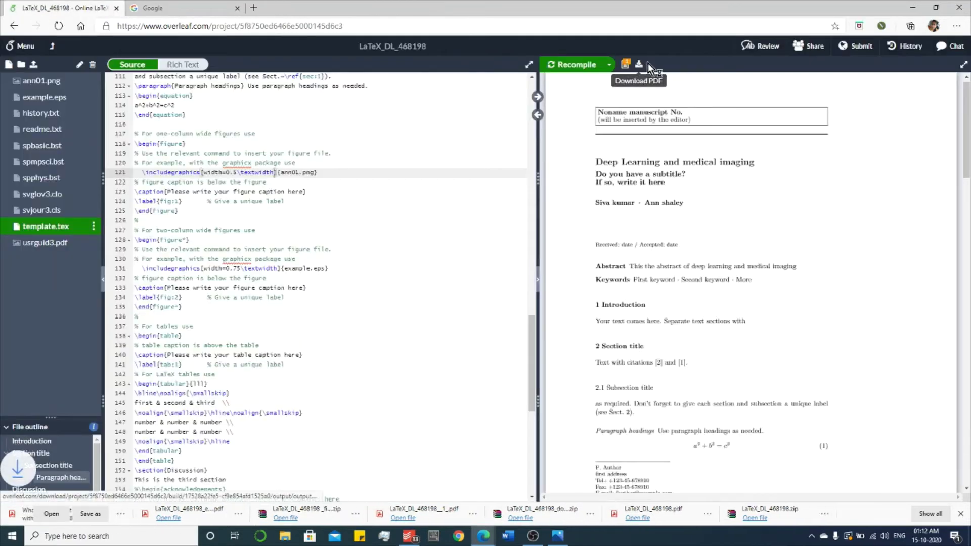
left_click(165, 504)
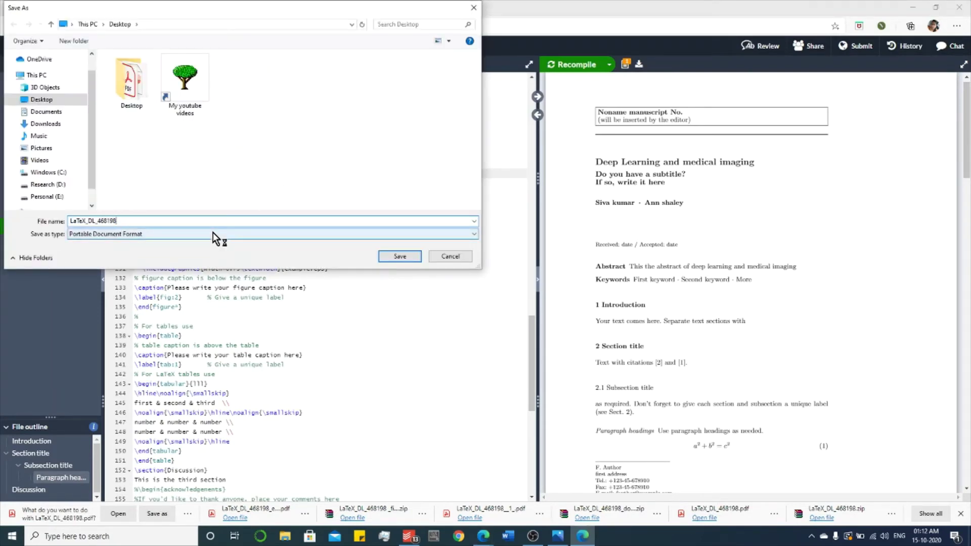
type("_final")
key("Return")
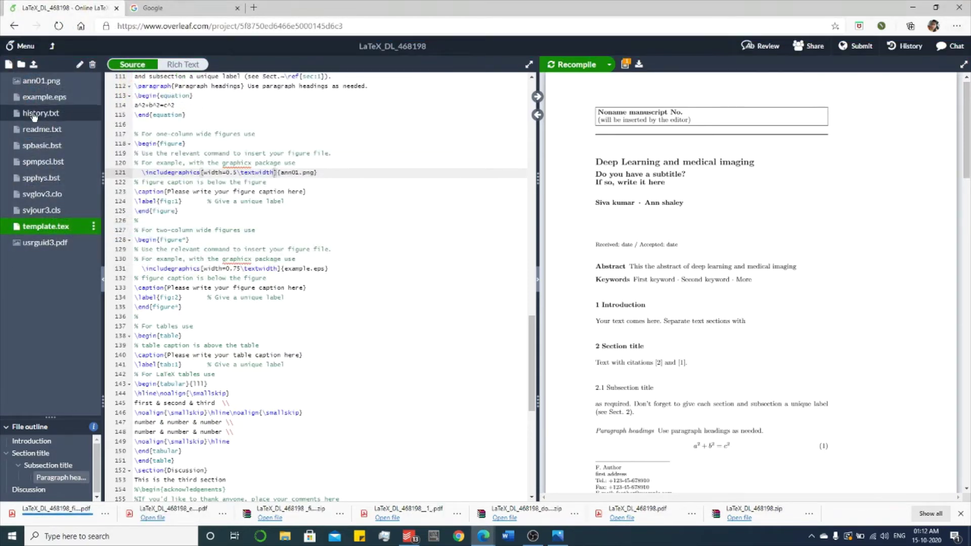
From the projects list, download LaTeX_DL_468198 as a zip saved to the Desktop as LaTeX_DL_468198_final
left_click(52, 47)
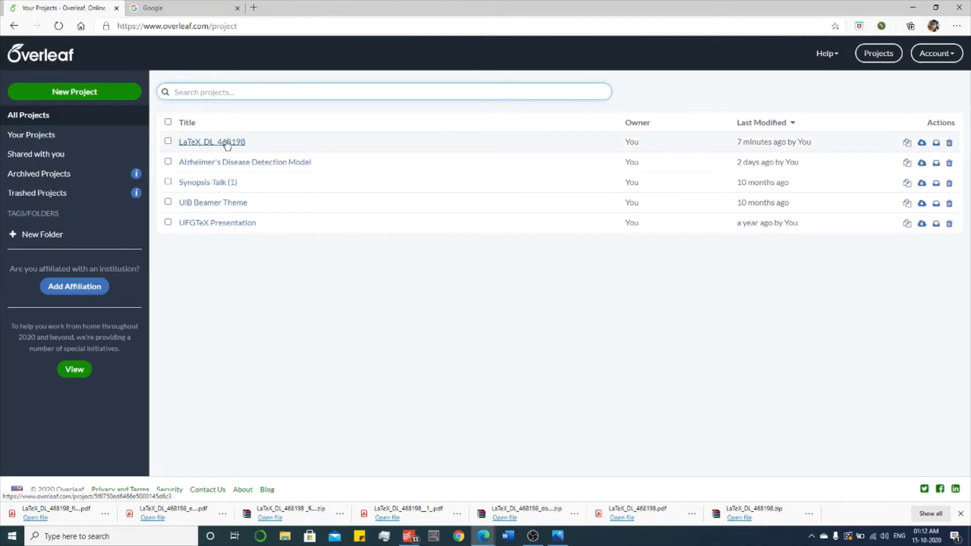
left_click(168, 142)
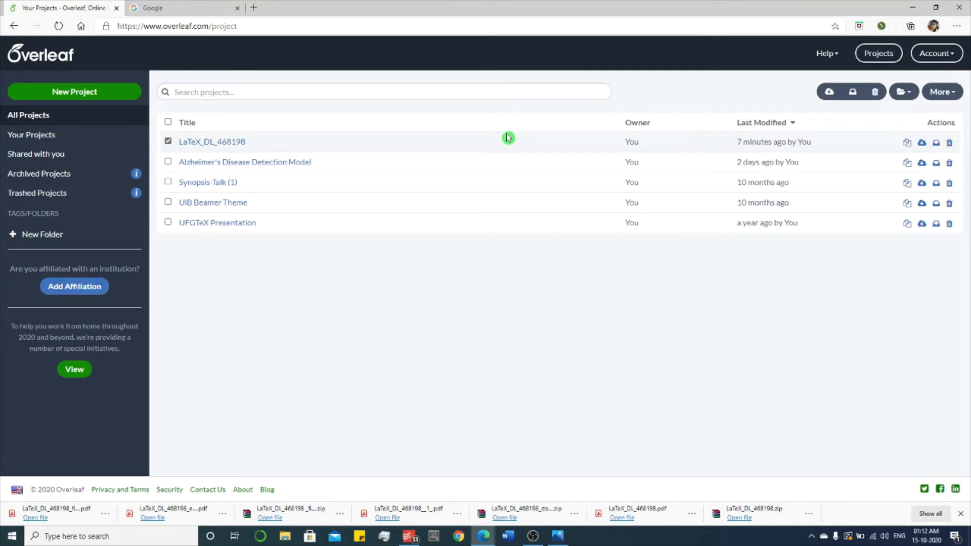
left_click(923, 144)
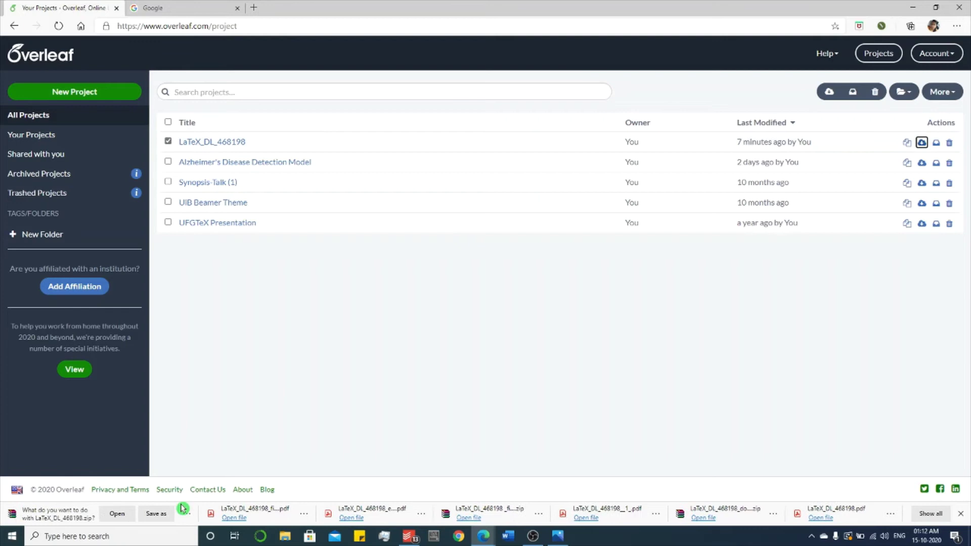
left_click(156, 513)
left_click(170, 221)
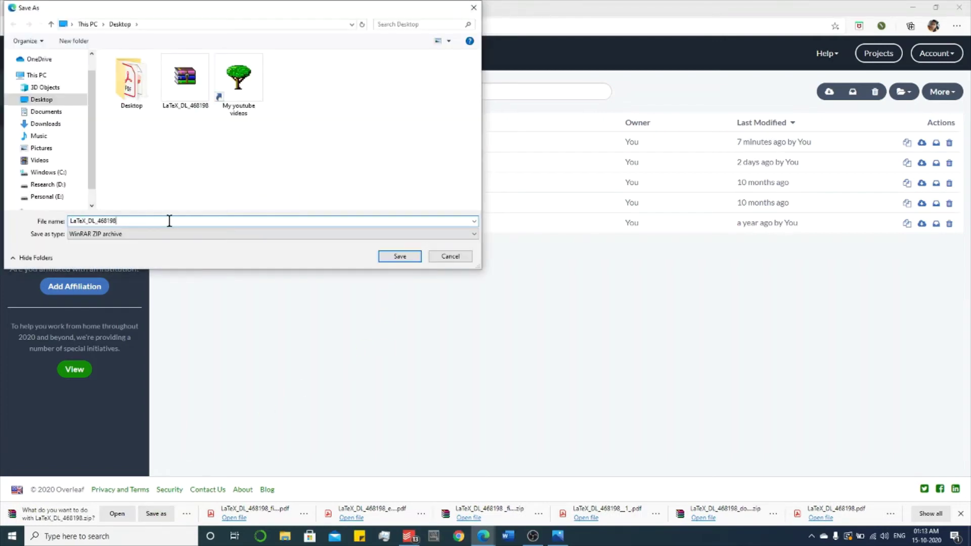
type("_final")
left_click(399, 257)
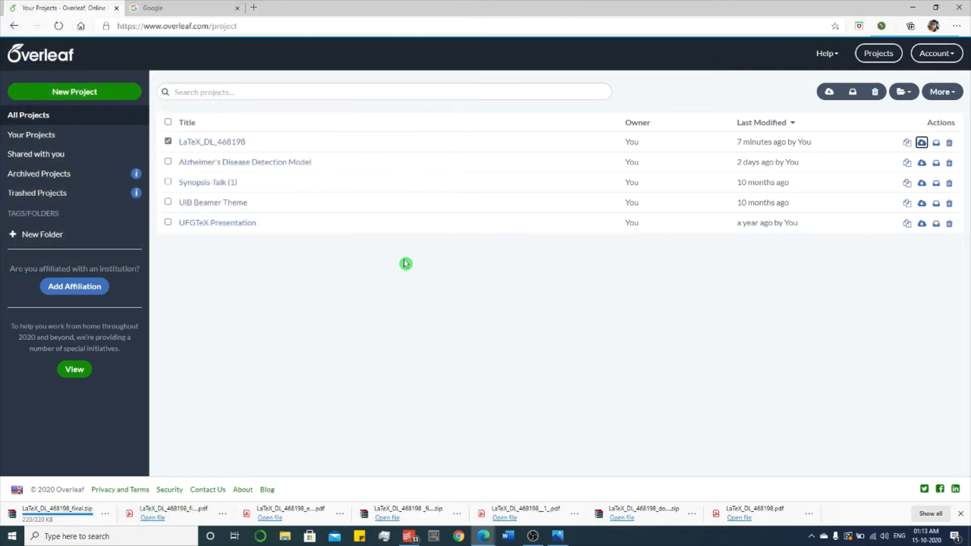
On the desktop, open the downloaded PDF in Acrobat to check it, then minimize it
left_click(915, 8)
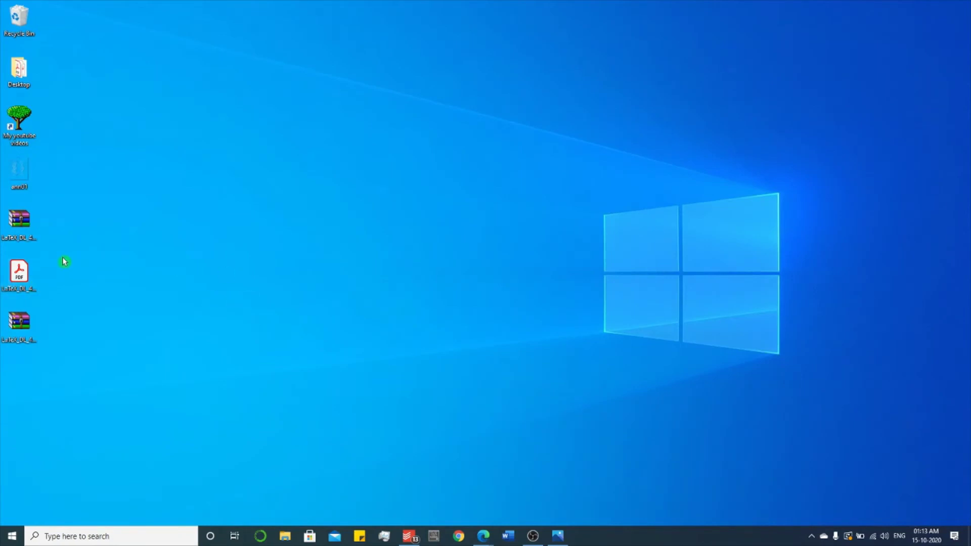
left_click_drag(59, 353, 7, 366)
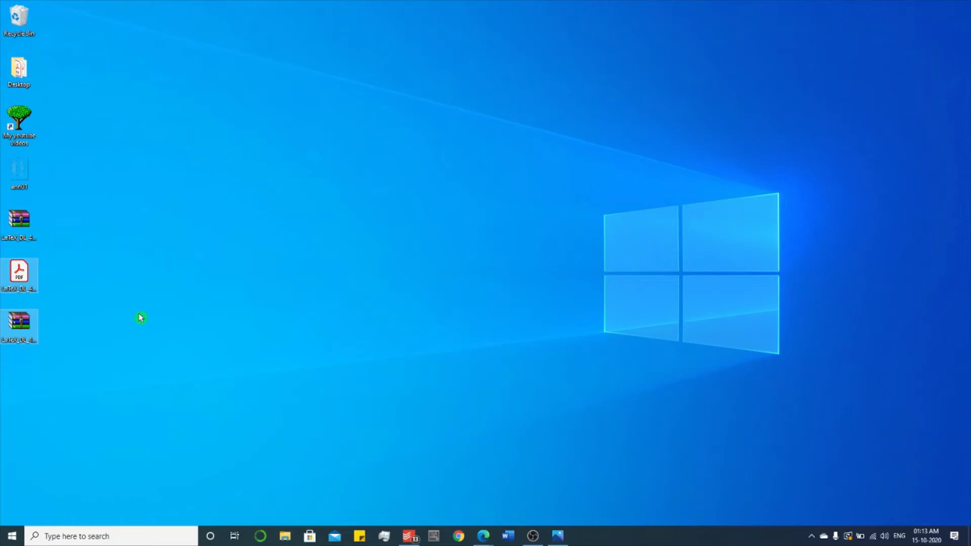
double_click(19, 273)
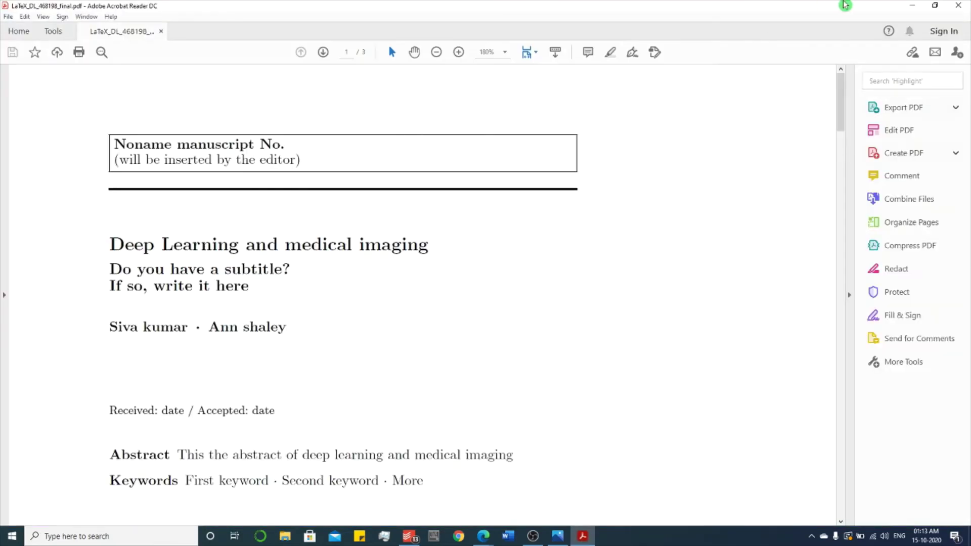
left_click(912, 5)
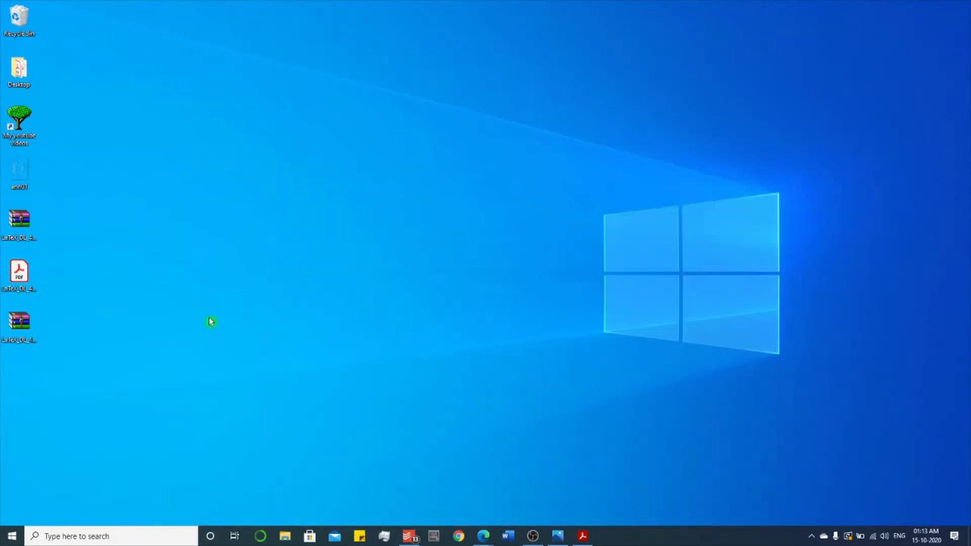
Open LaTeX_DL_468198_final.zip in WinRAR, dismiss the licence notice, and select template.tex
double_click(17, 331)
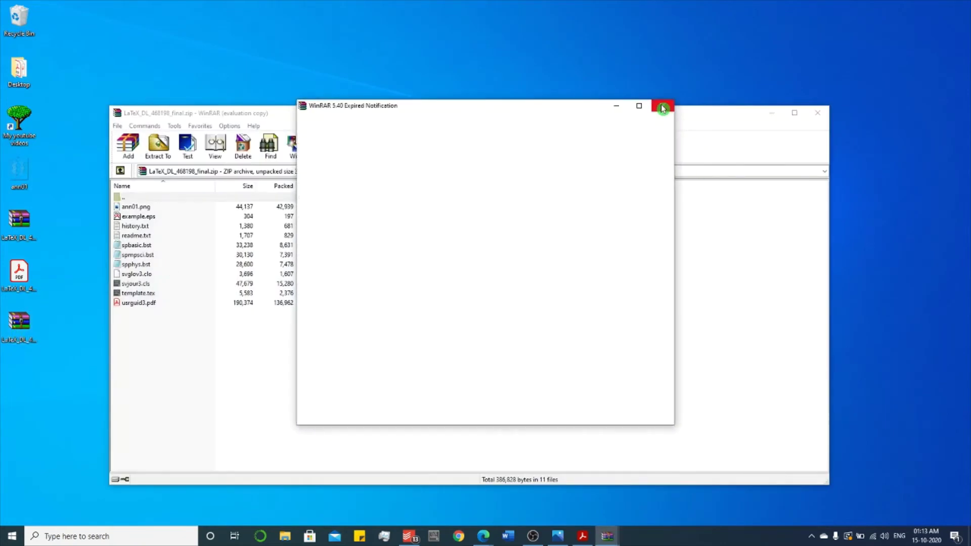
left_click(662, 108)
left_click(145, 294)
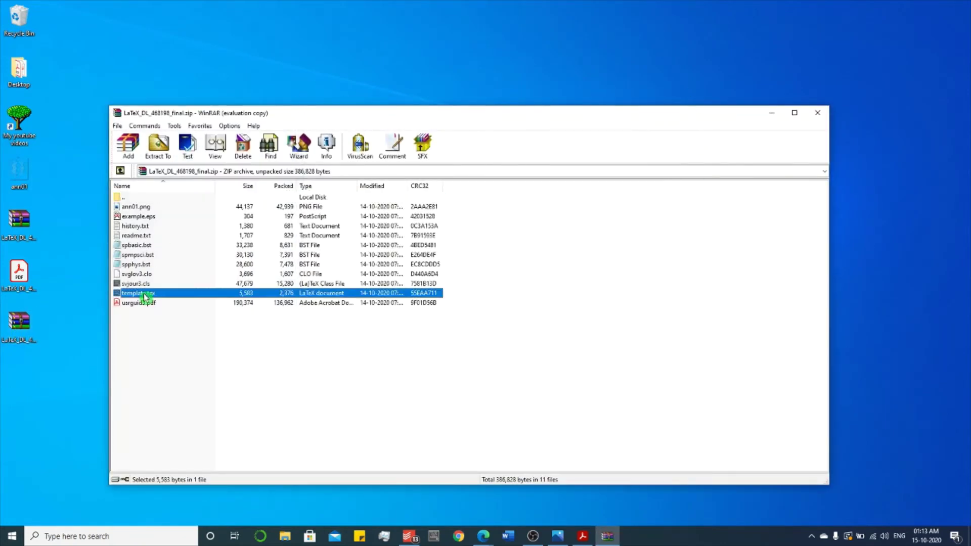
Open template.tex in TeXstudio and check line 64's title reads 'Deep Learning and medical imaging'
double_click(145, 294)
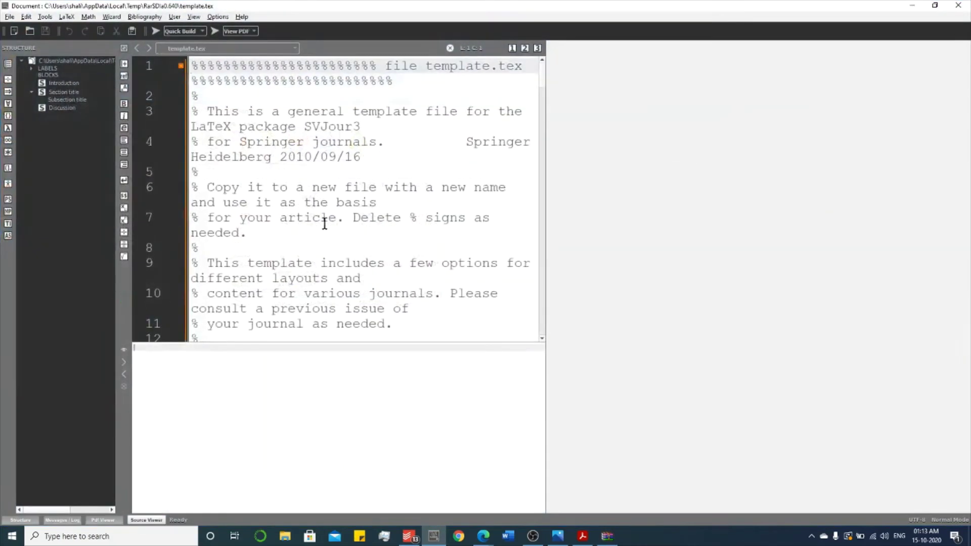
scroll(328, 202, "down", 17)
scroll(329, 195, "down", 7)
scroll(248, 110, "up", 3)
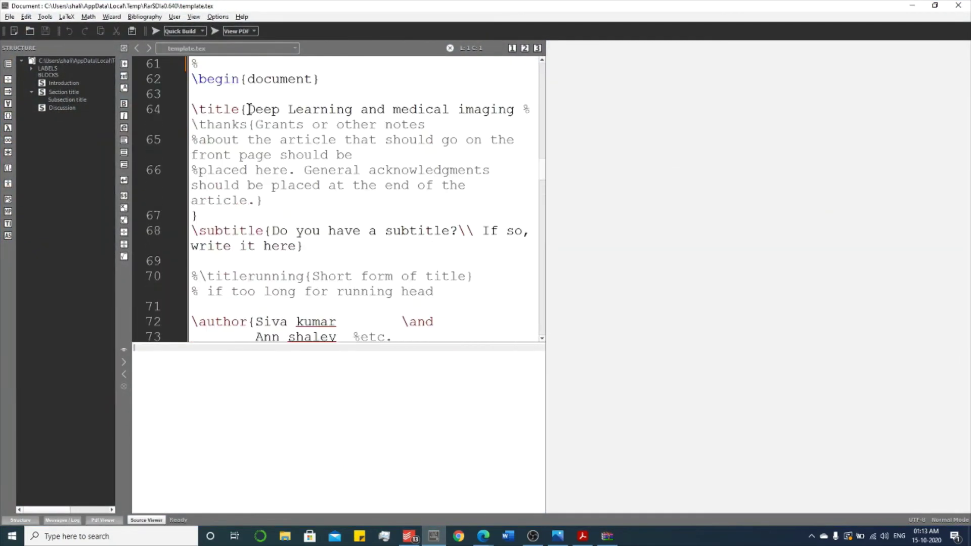
left_click_drag(249, 110, 515, 110)
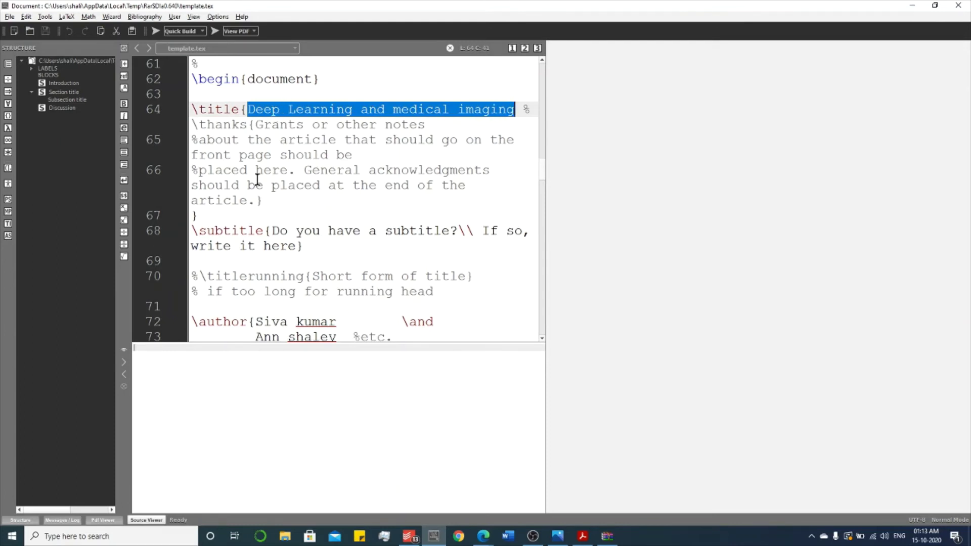
Close TeXstudio and the WinRAR archive, leaving the downloaded PDF and zip selected on the desktop
left_click(958, 6)
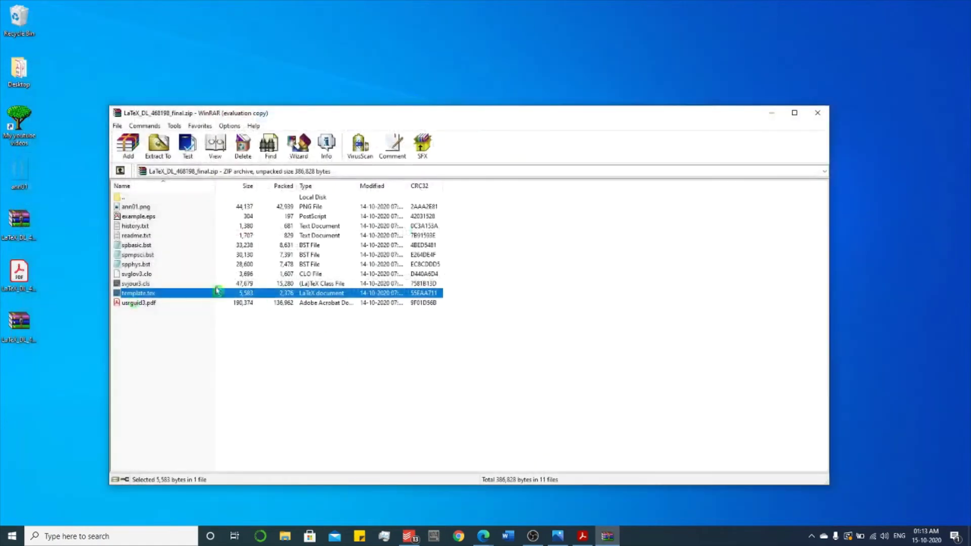
left_click(818, 113)
left_click_drag(77, 257, 3, 374)
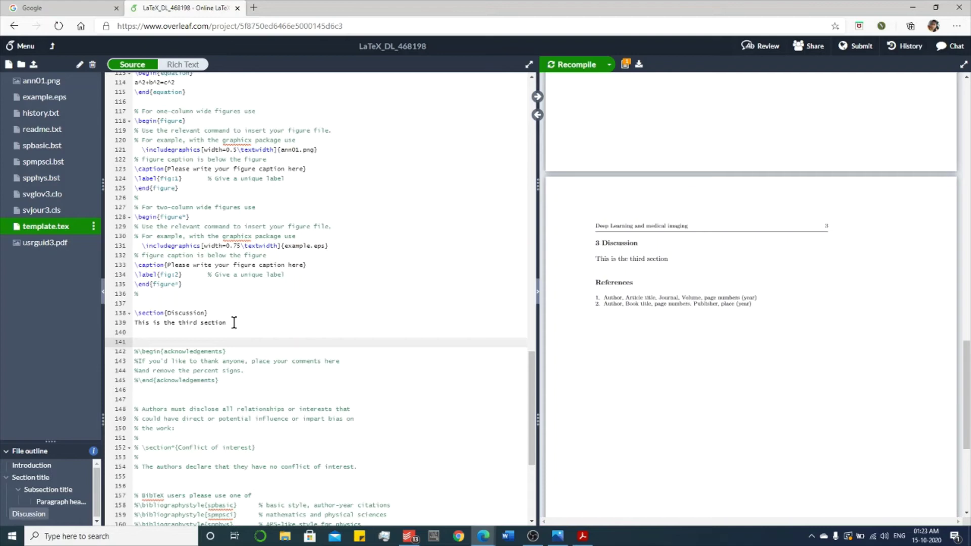
In the Google tab, search for 'command for table in latex'
key("ctrl+shift+Tab")
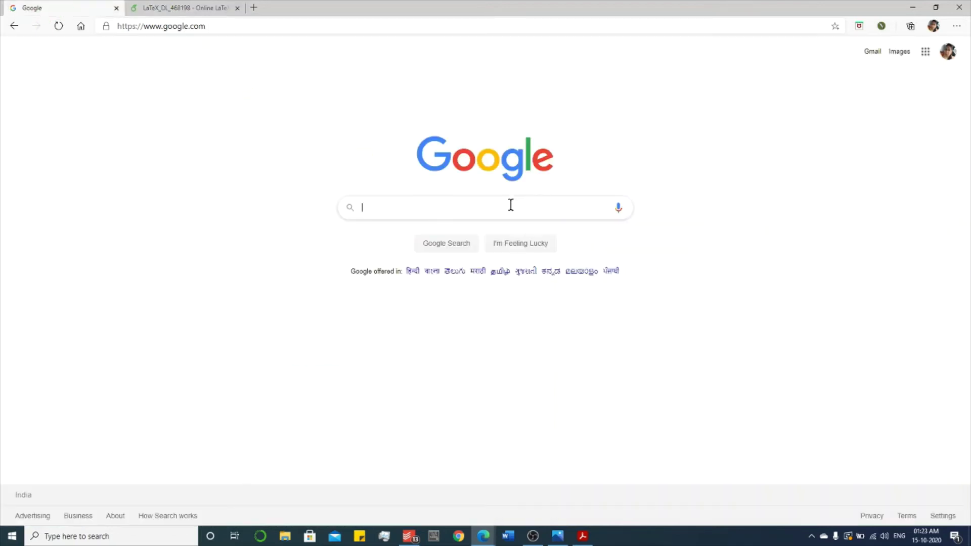
type("com")
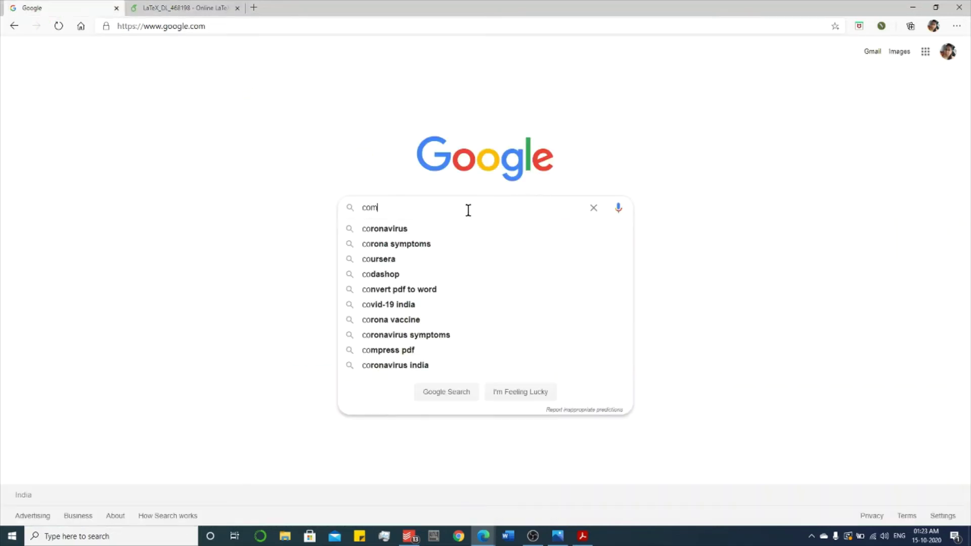
type("mand for ")
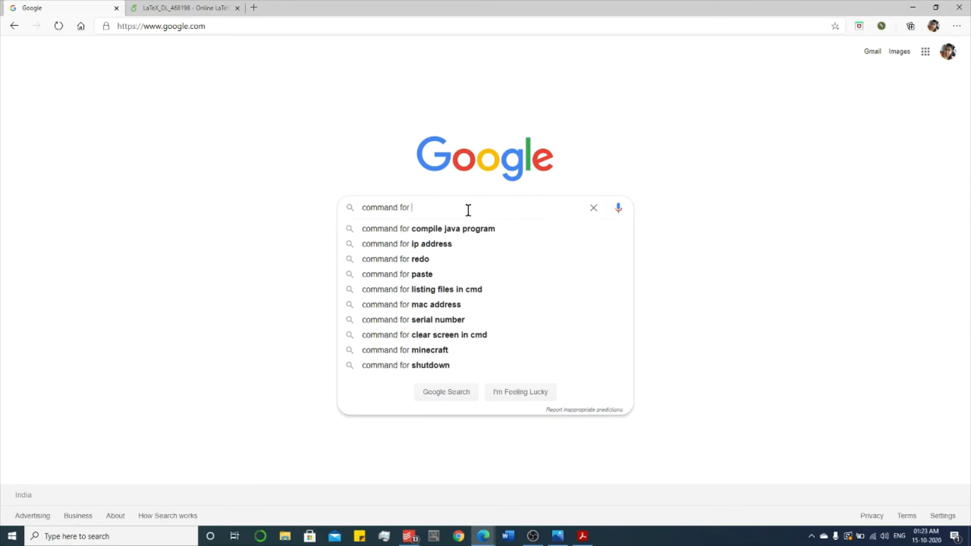
type("table in ")
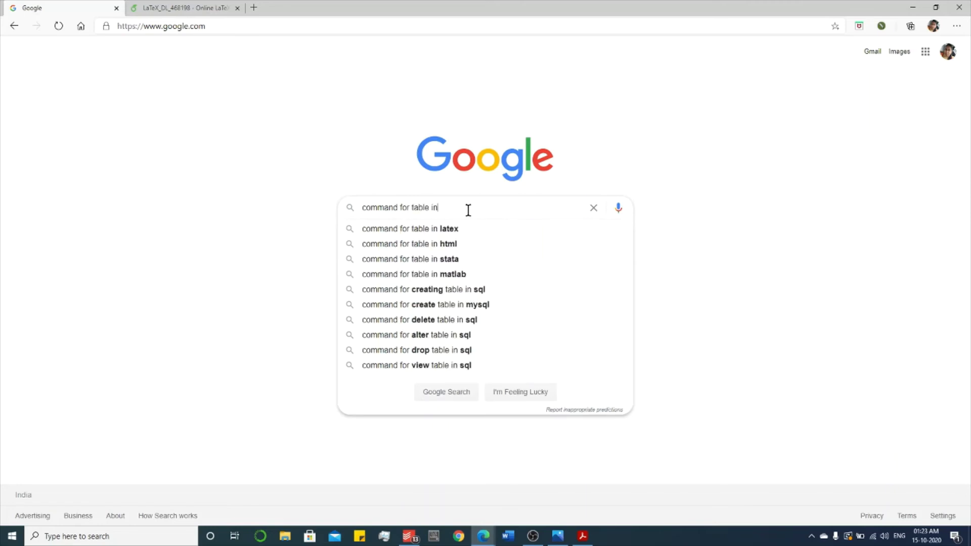
type("latex")
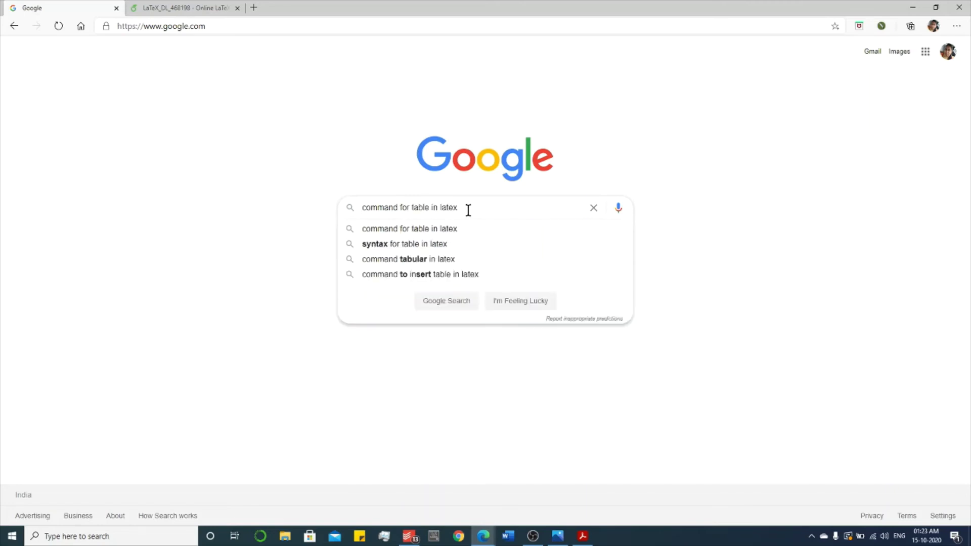
key("Return")
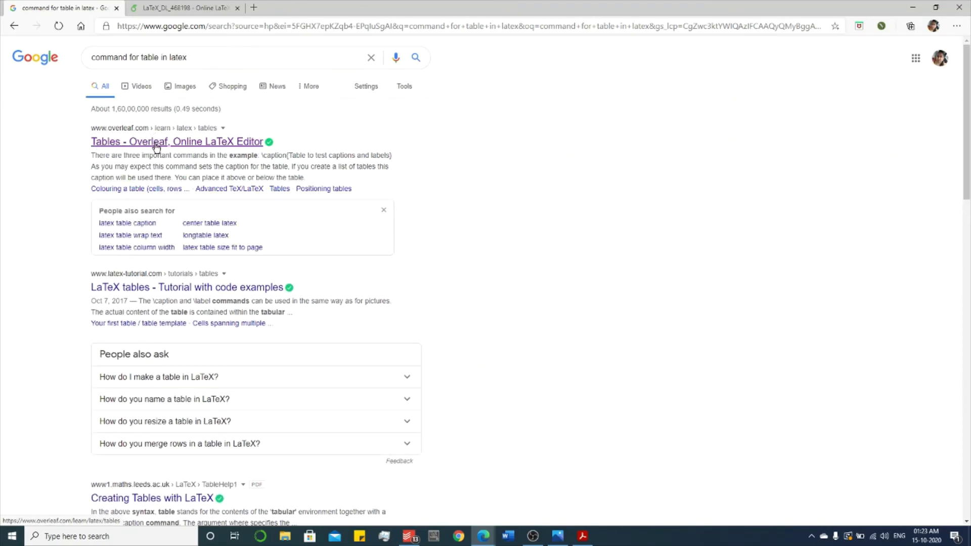
Copy the simple three-column example table code from Overleaf's Tables documentation
left_click(156, 147)
scroll(469, 275, "down", 5)
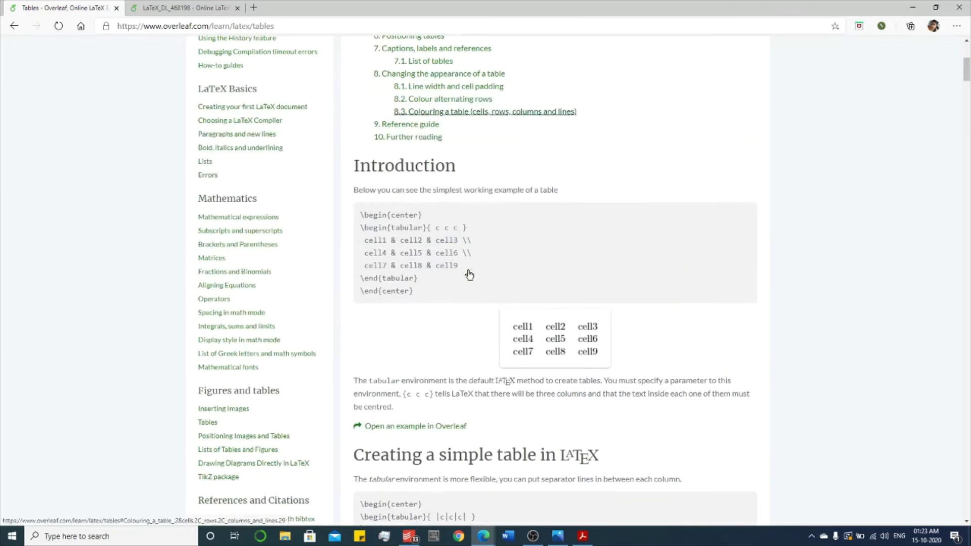
left_click_drag(360, 204, 421, 281)
right_click(403, 243)
left_click(418, 250)
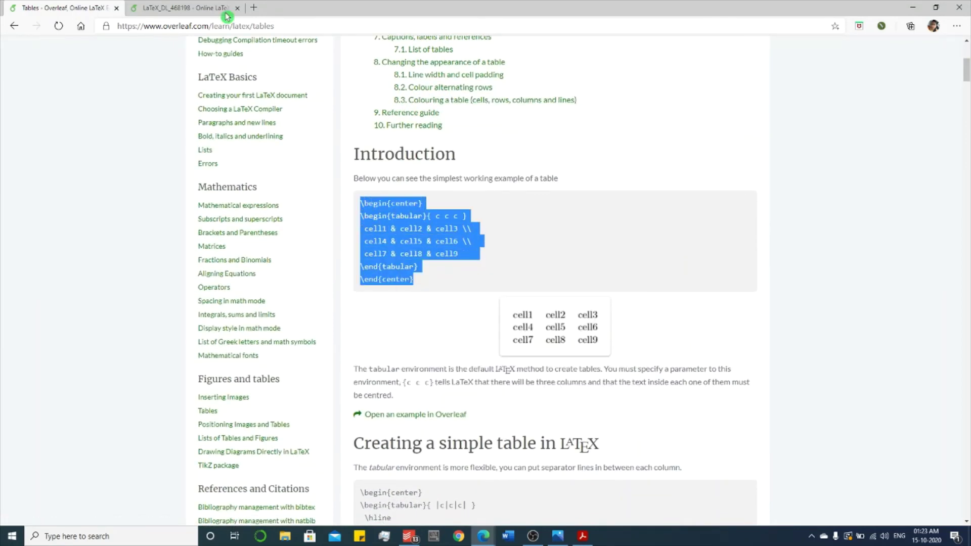
Paste the cell1–cell9 table at line 141 of template.tex and recompile the PDF
left_click(217, 11)
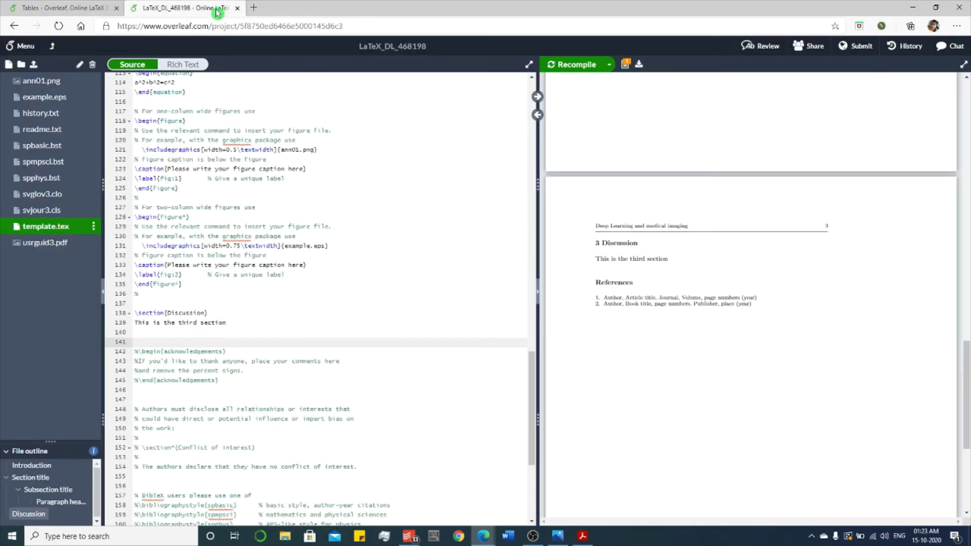
right_click(178, 338)
left_click(224, 216)
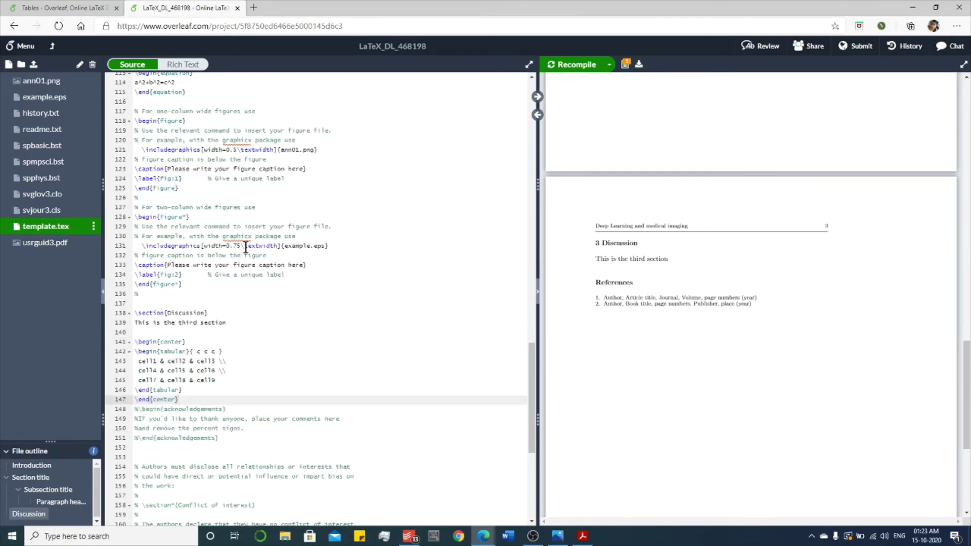
left_click(576, 68)
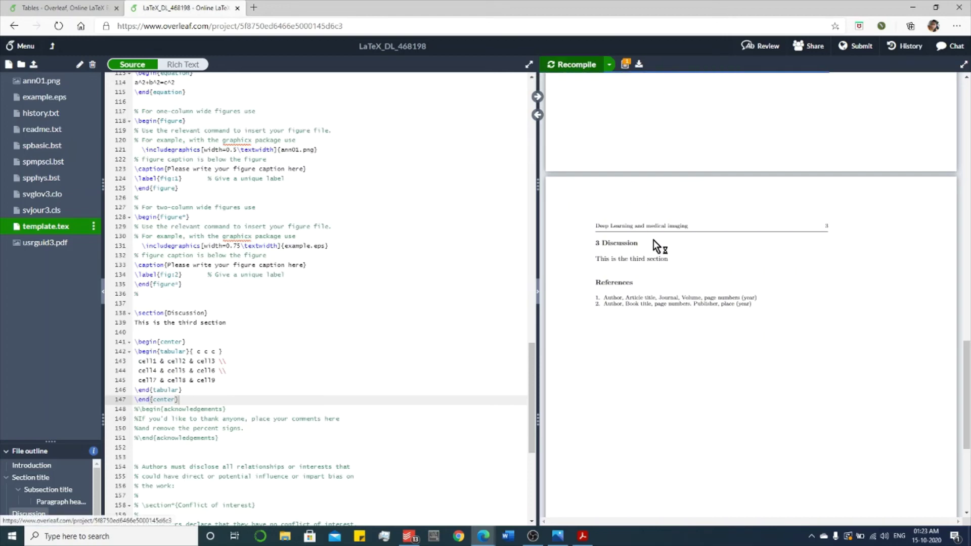
left_click(684, 277)
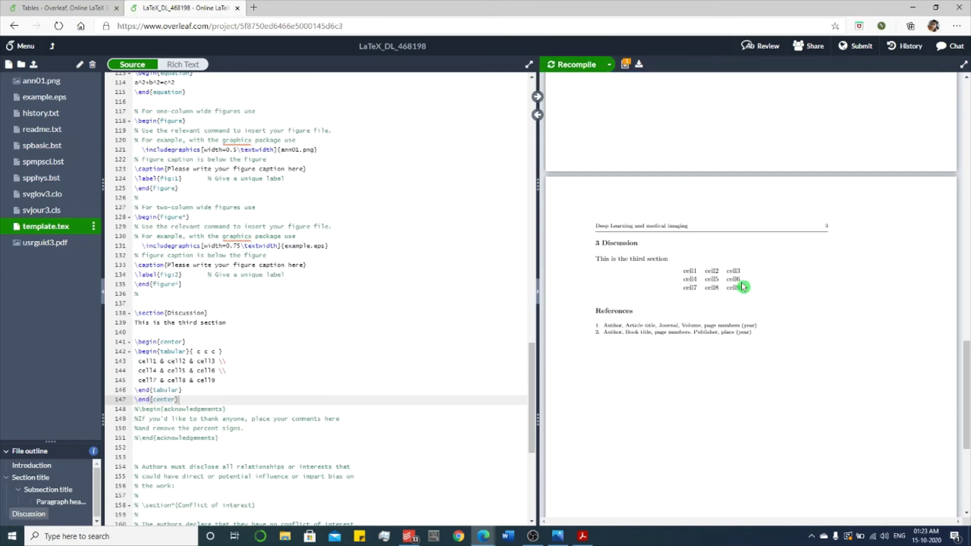
Copy the Country List table code from the Tables documentation's 'Combining rows and columns' example
left_click(65, 8)
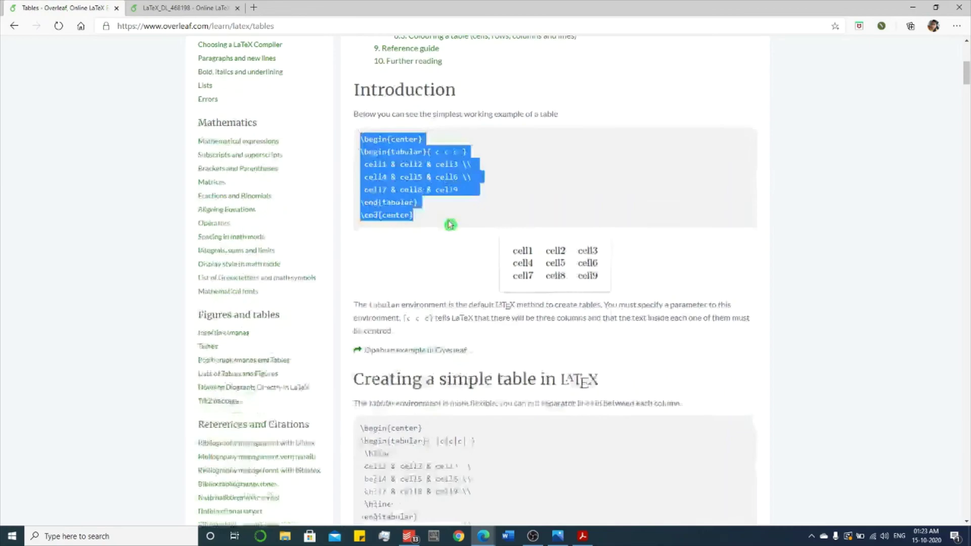
scroll(450, 225, "down", 5)
scroll(409, 190, "down", 5)
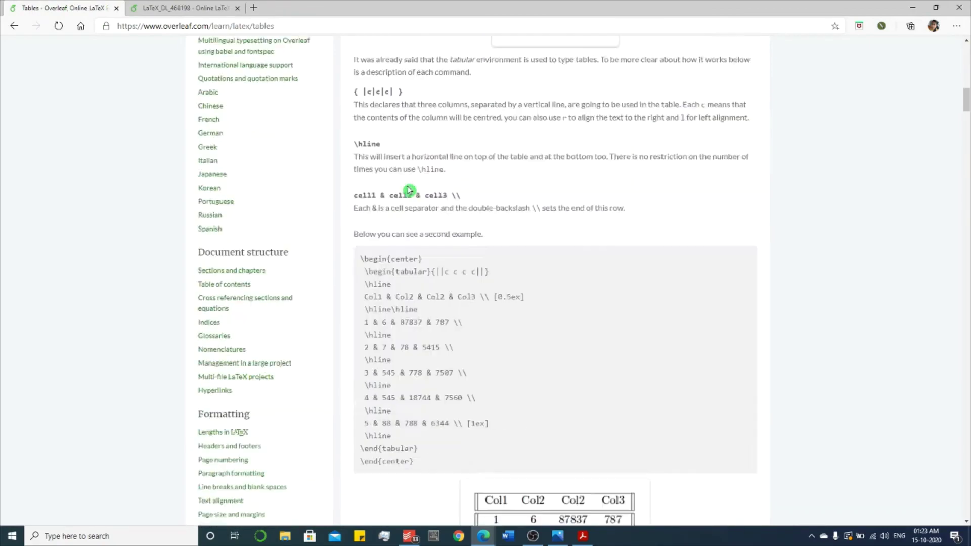
scroll(409, 189, "down", 15)
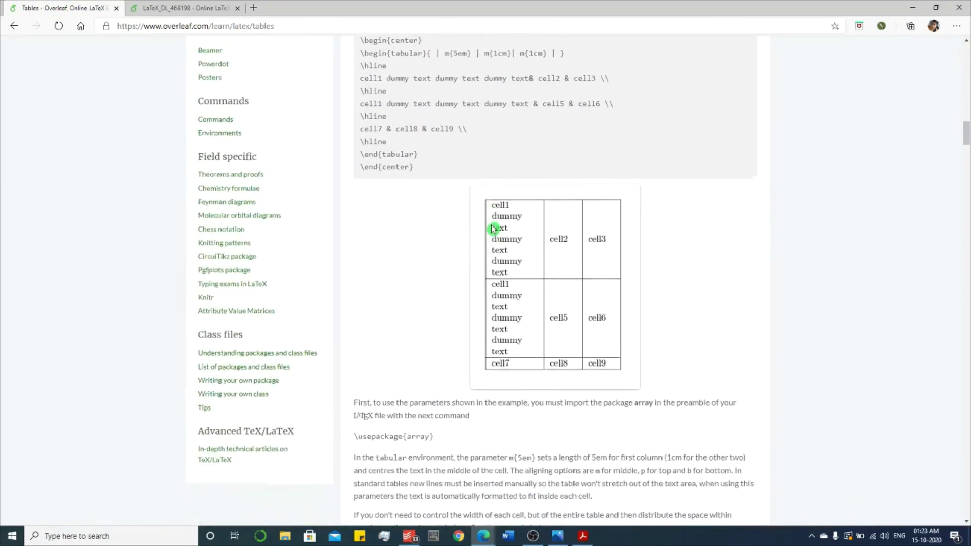
scroll(492, 227, "down", 20)
scroll(453, 172, "up", 3)
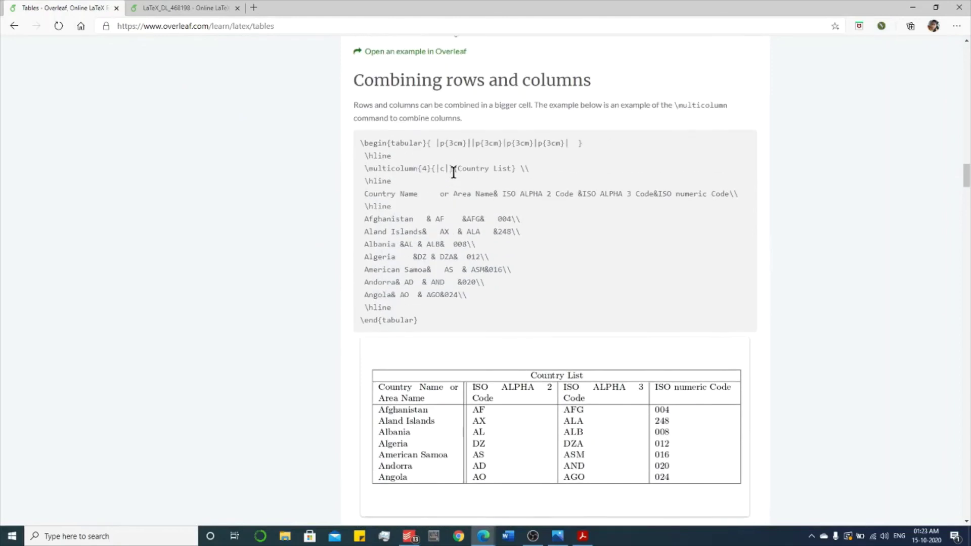
left_click(357, 151)
left_click_drag(359, 147, 438, 329)
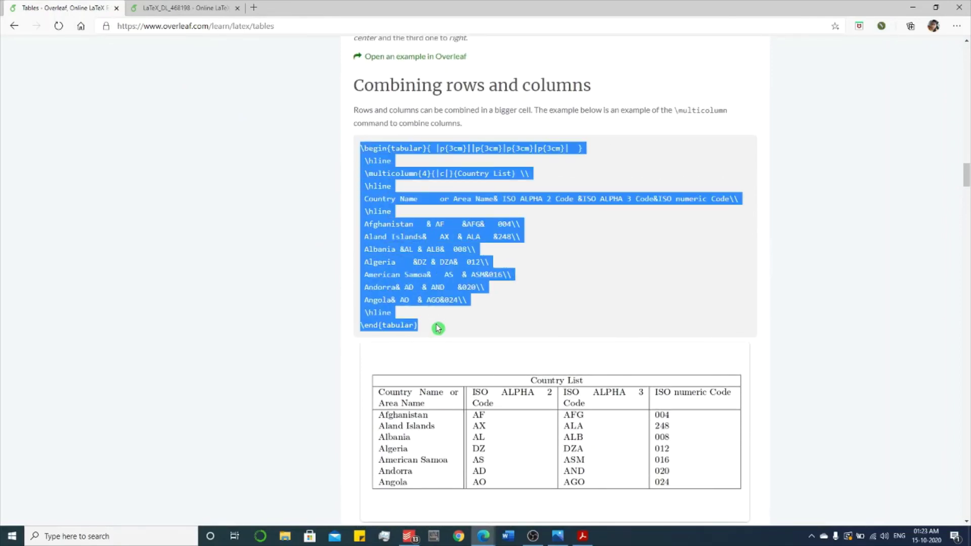
right_click(402, 251)
left_click(415, 260)
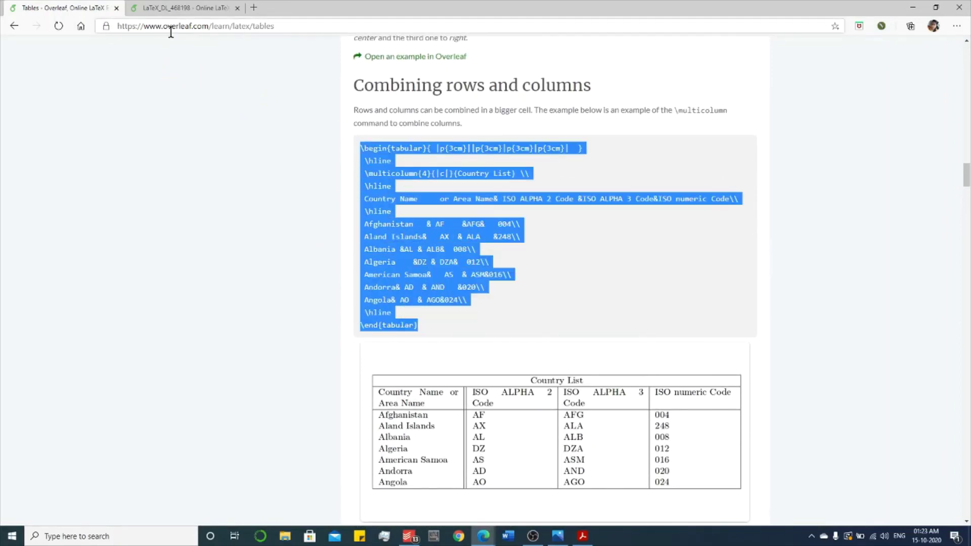
Replace the cell1–cell9 table at line 141 with the Country List code and recompile
left_click(184, 8)
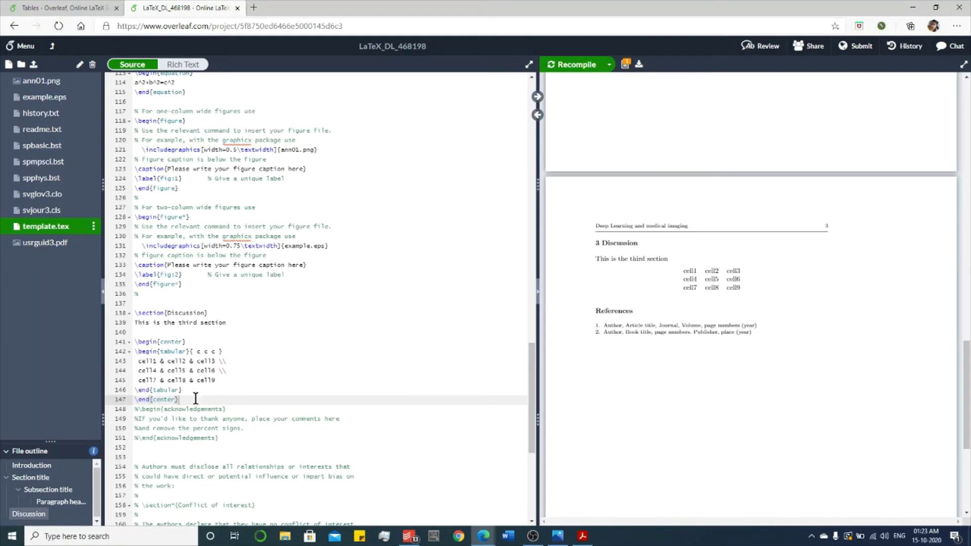
key("ctrl+z")
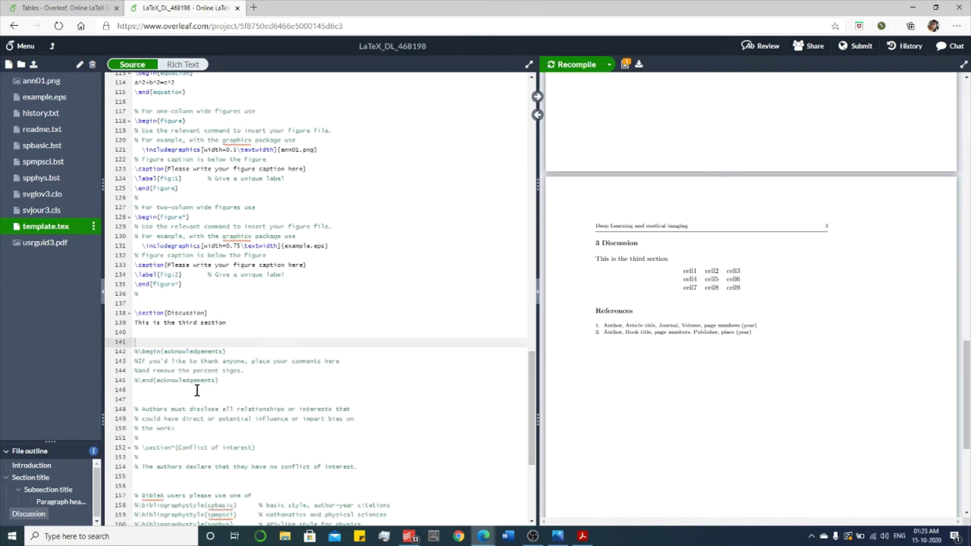
right_click(188, 337)
left_click(217, 217)
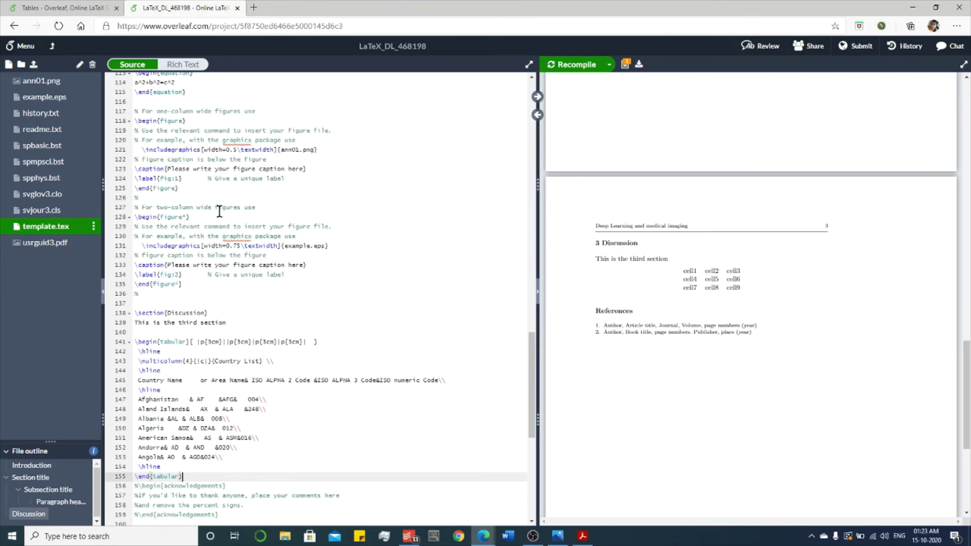
left_click(570, 64)
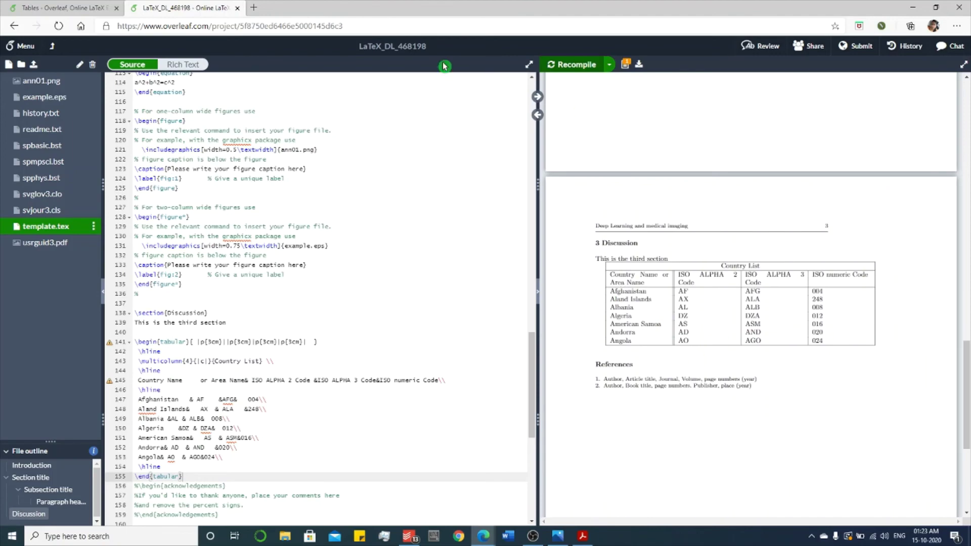
Go from the top of the Tables page to the 'Learn LaTeX in 30 minutes' guide
left_click(86, 8)
scroll(266, 126, "up", 7)
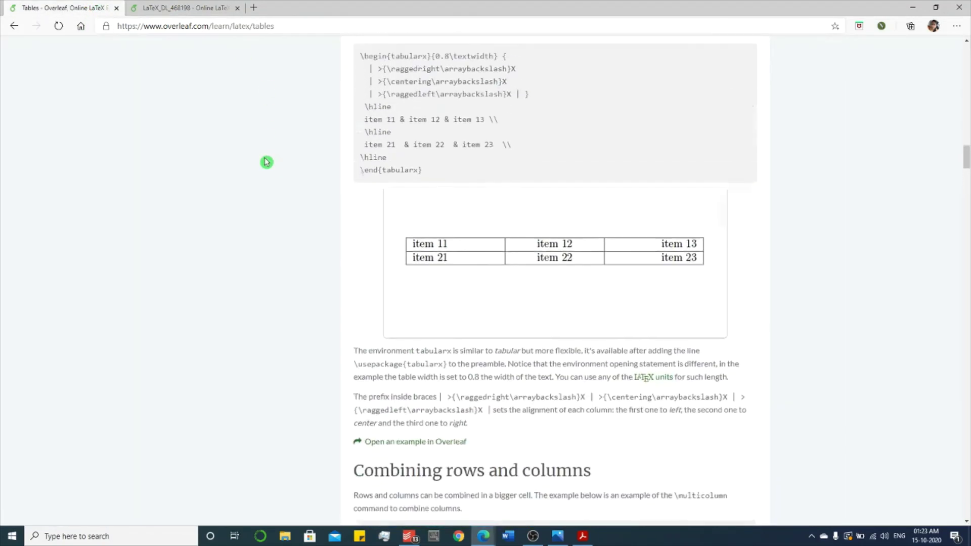
scroll(267, 162, "up", 15)
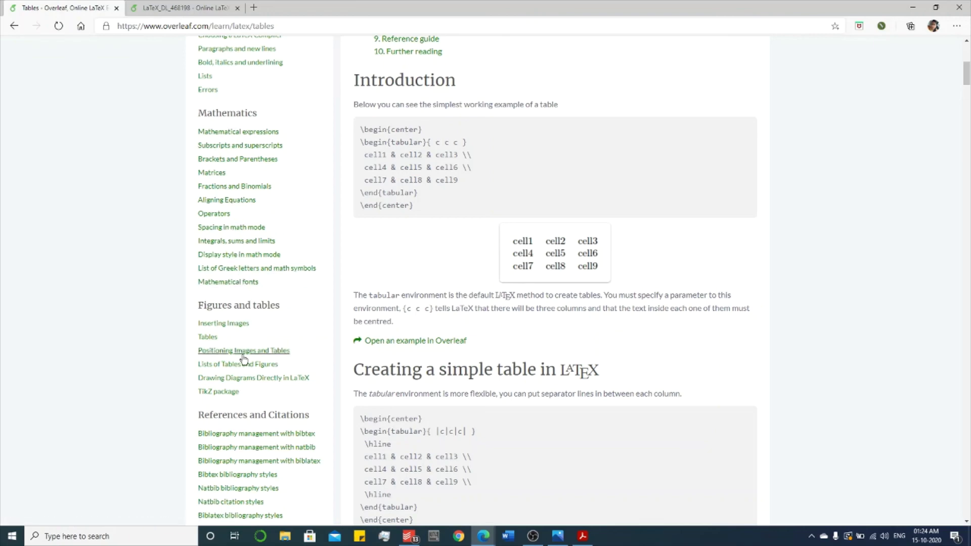
scroll(320, 241, "up", 7)
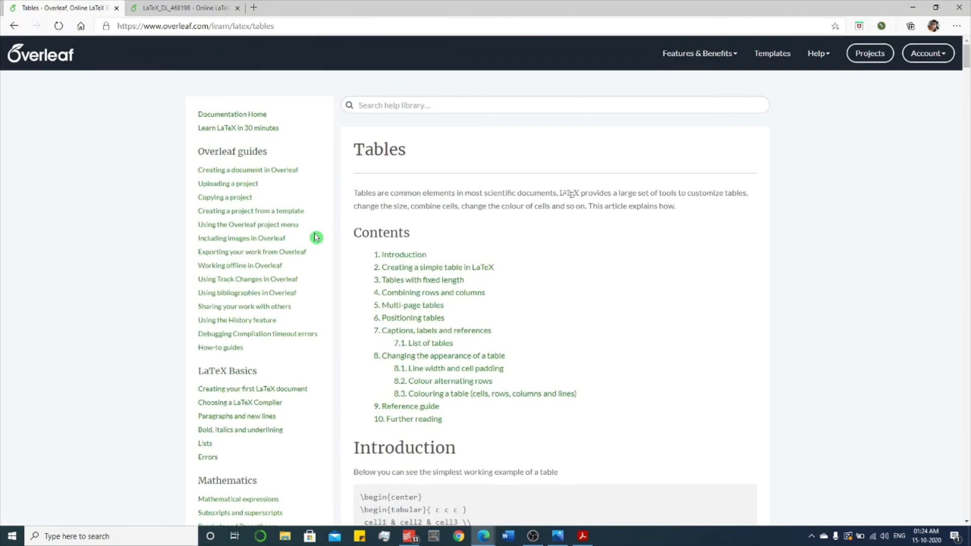
left_click(238, 127)
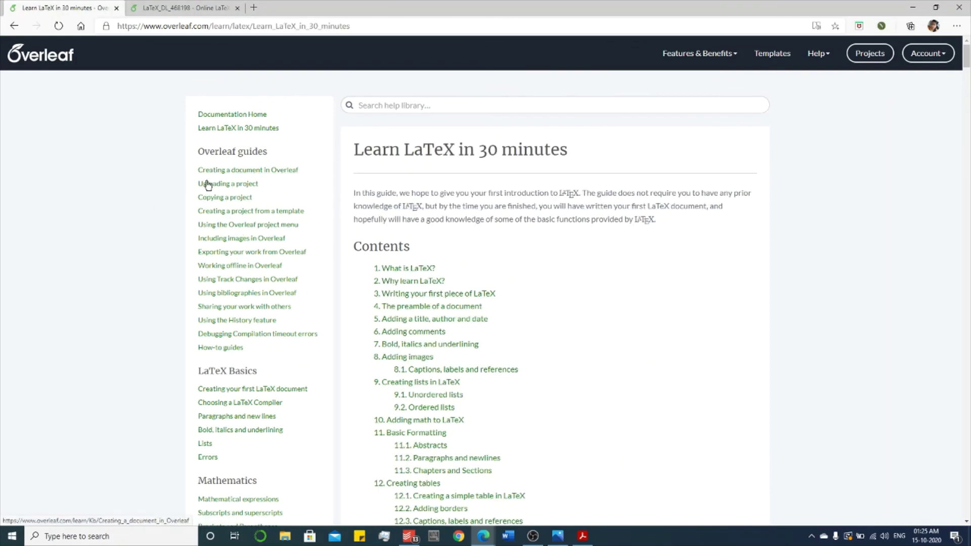
Browse down to the Beamer article and highlight the word Beamer in its title
scroll(204, 198, "down", 10)
scroll(204, 198, "down", 15)
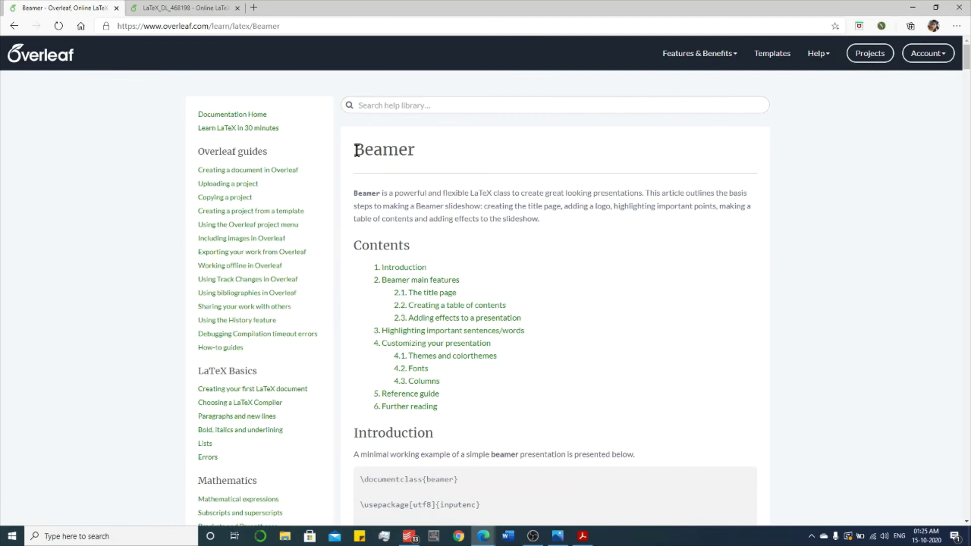
double_click(358, 150)
scroll(495, 264, "down", 20)
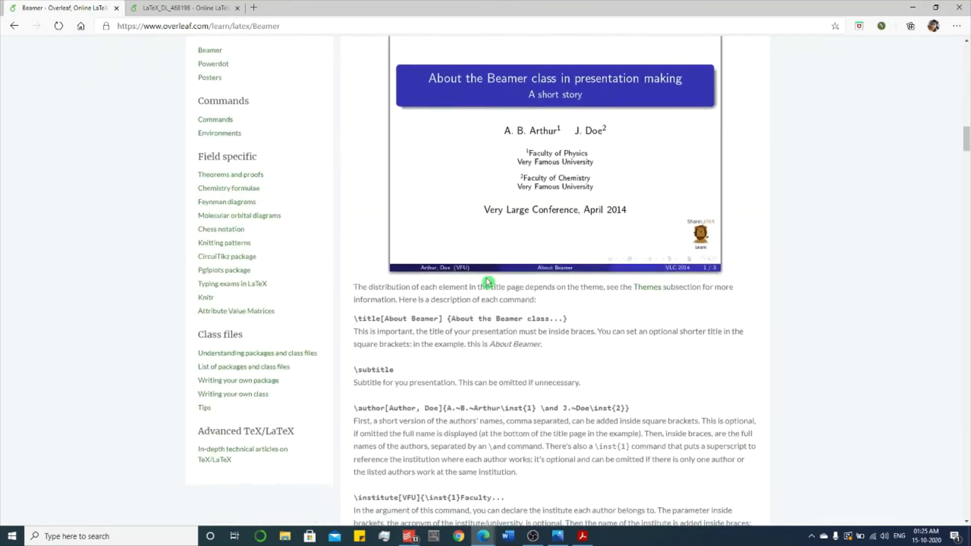
scroll(488, 282, "up", 3)
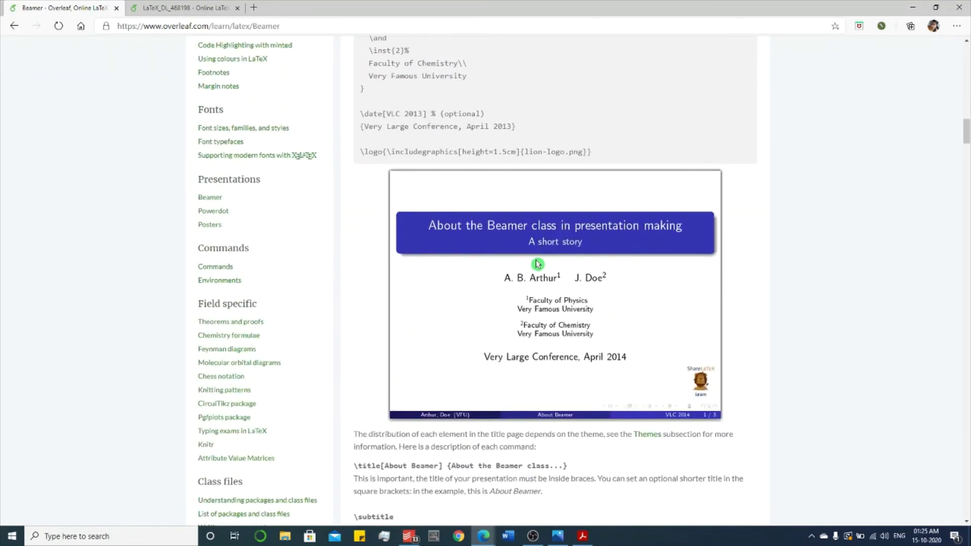